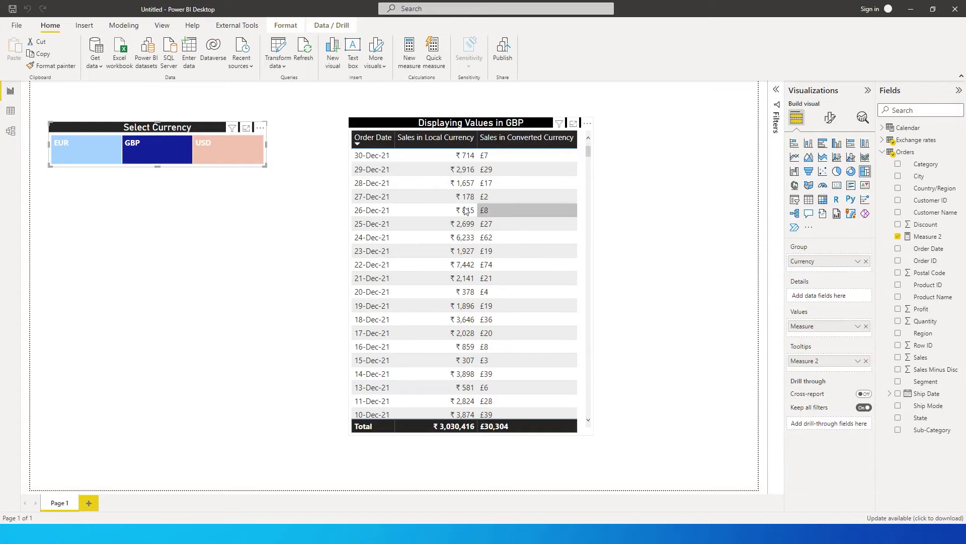
- Check how the sales table responds to selecting USD, EUR and GBP in the currency selector, then clear the selection
{"action": "left_click", "coordinate": [223, 152]}
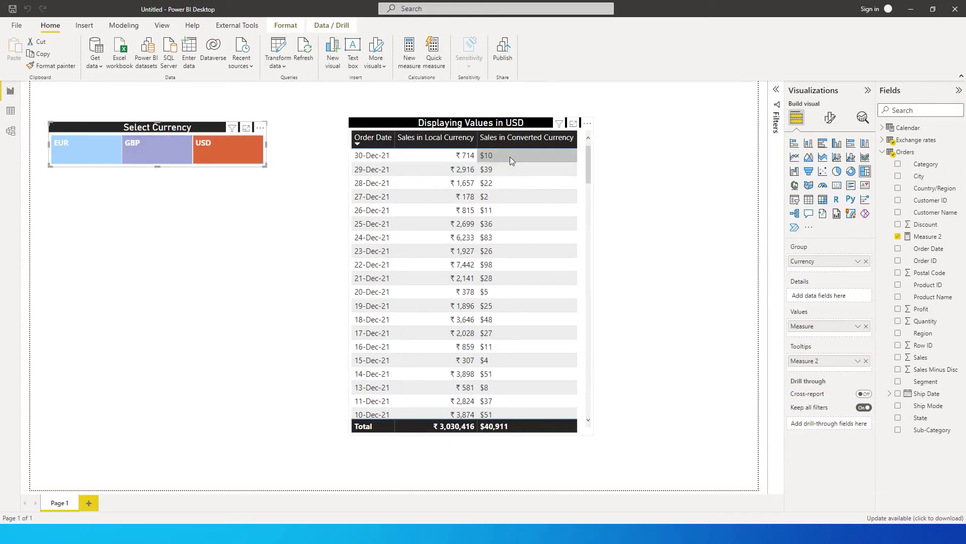
{"action": "left_click", "coordinate": [74, 159]}
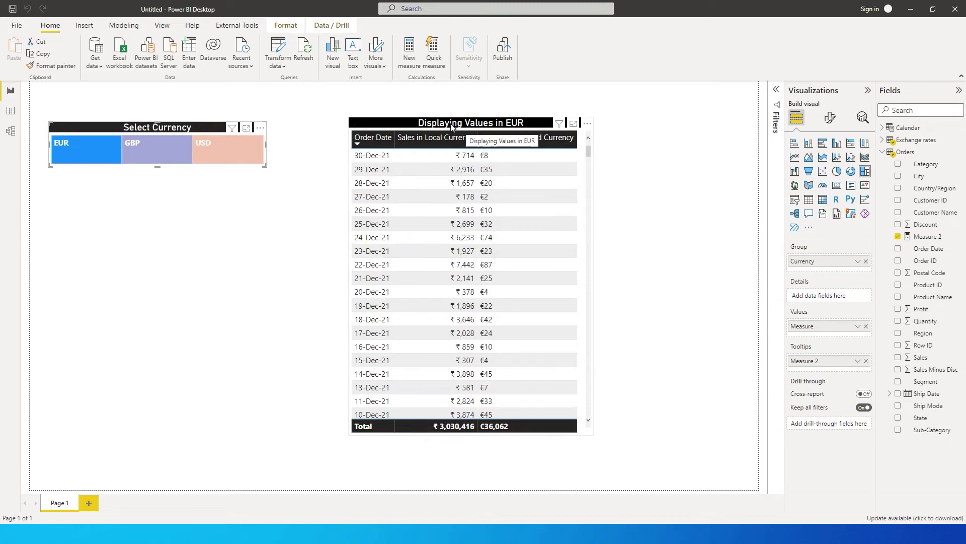
{"action": "left_click", "coordinate": [155, 155]}
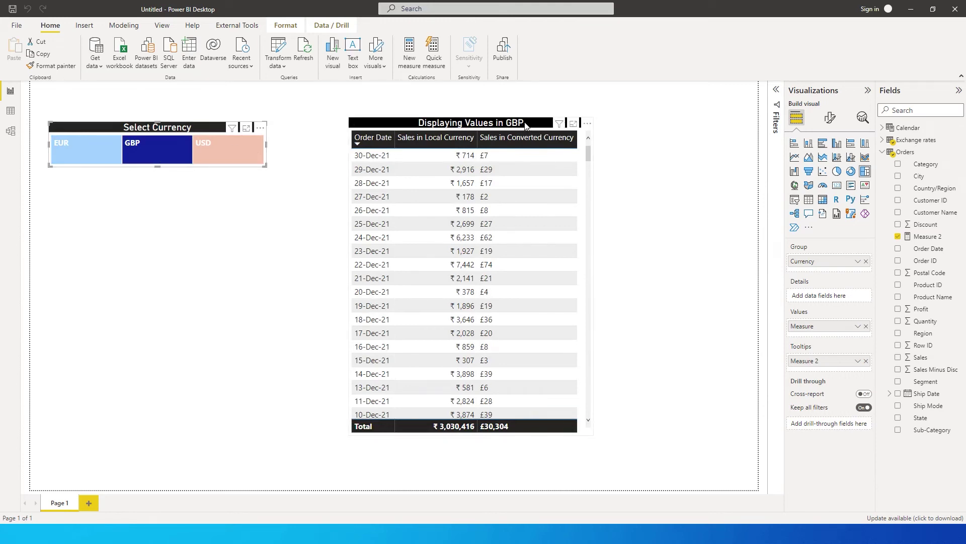
{"action": "left_click", "coordinate": [204, 352]}
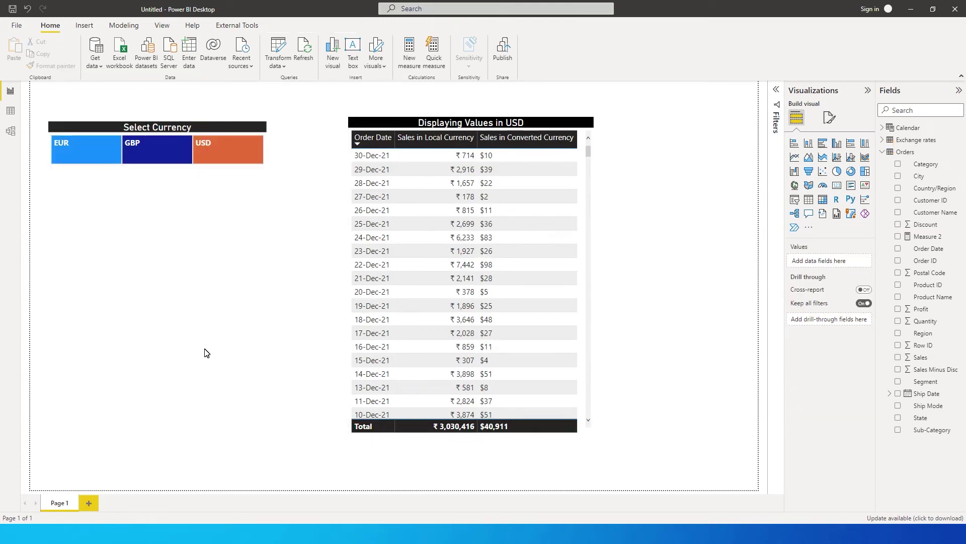
- Add a new blank page to the report
{"action": "left_click", "coordinate": [88, 502]}
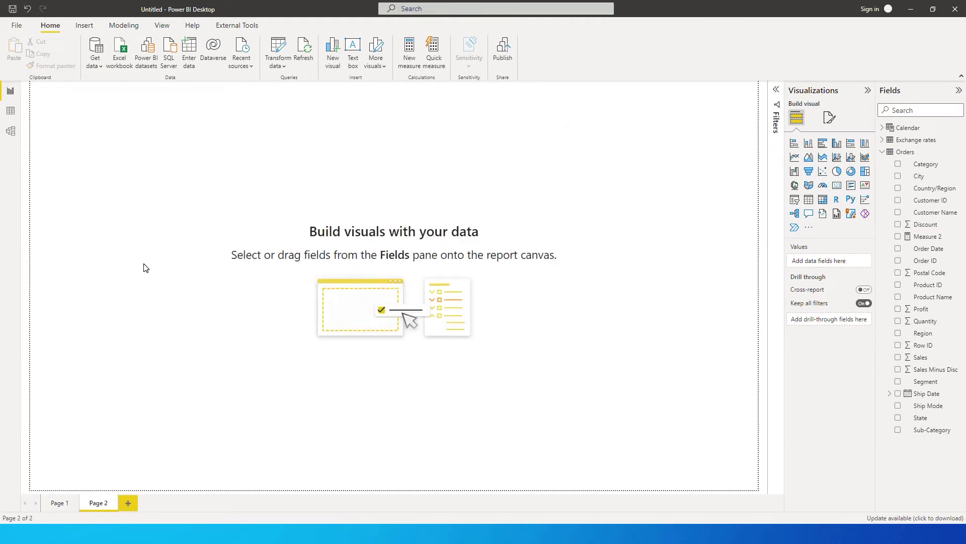
- Examine the Orders, Calendar and Exchange rates tables and their relationships in the data model
{"action": "left_click", "coordinate": [10, 132]}
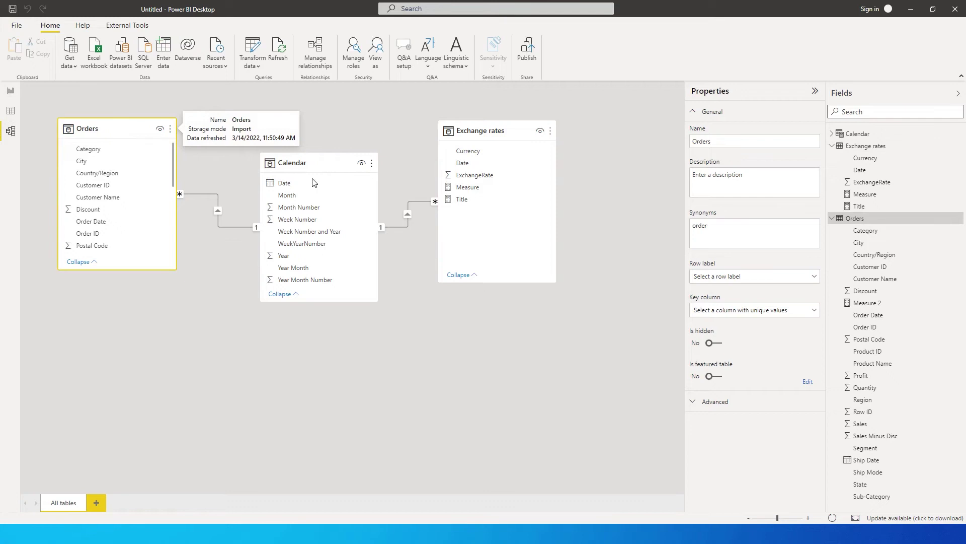
{"action": "left_click", "coordinate": [300, 170]}
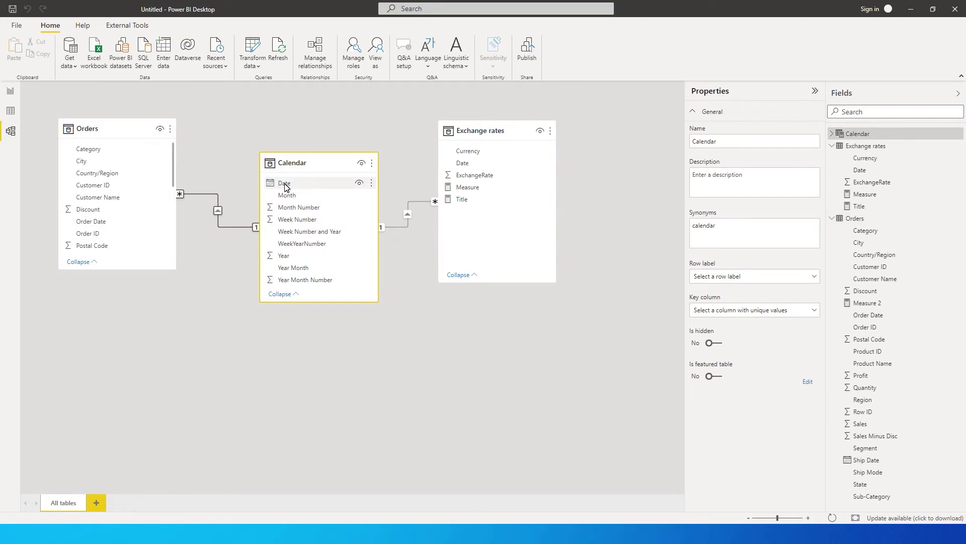
{"action": "left_click", "coordinate": [477, 133]}
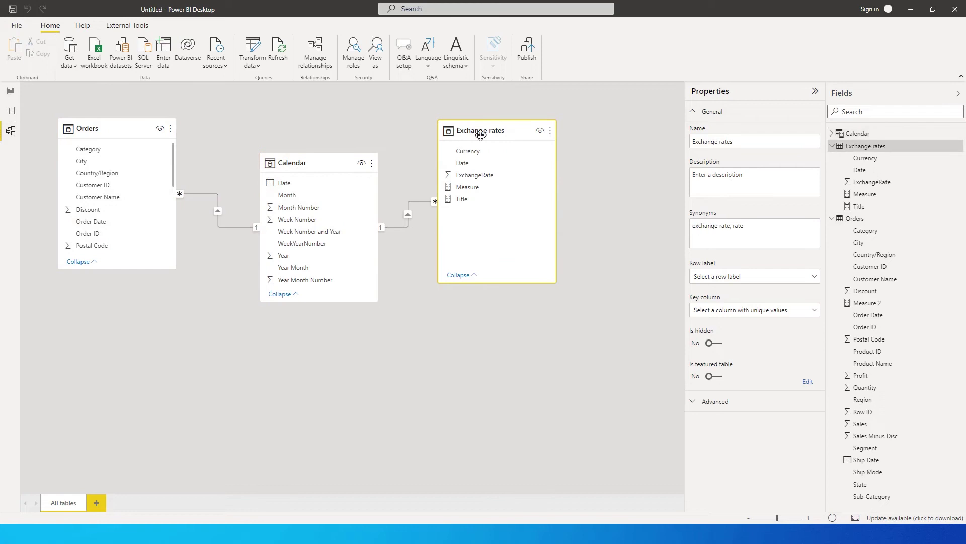
{"action": "mouse_move", "coordinate": [495, 140]}
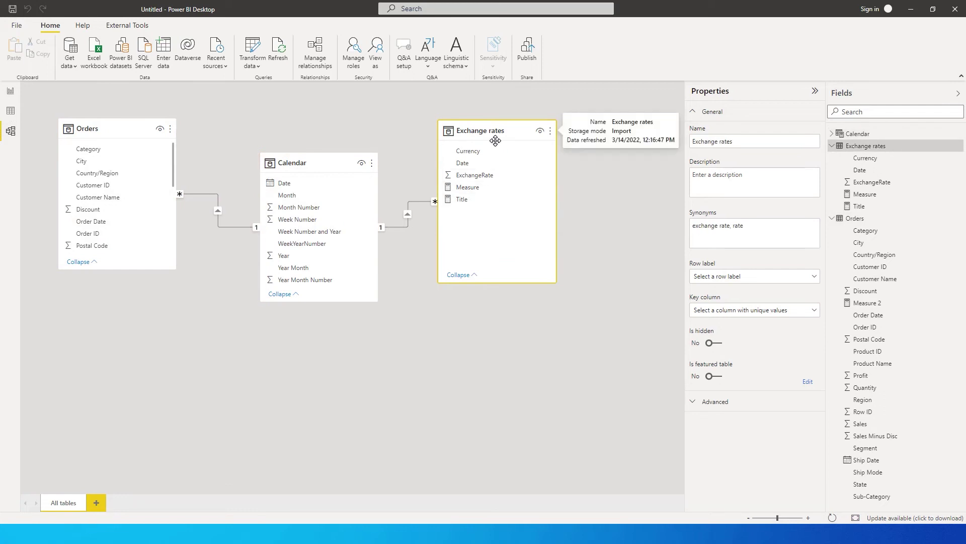
- Inspect the Exchange rates data and its available currencies, and check the model's relationship between Calendar and Exchange rates
{"action": "left_click", "coordinate": [10, 111]}
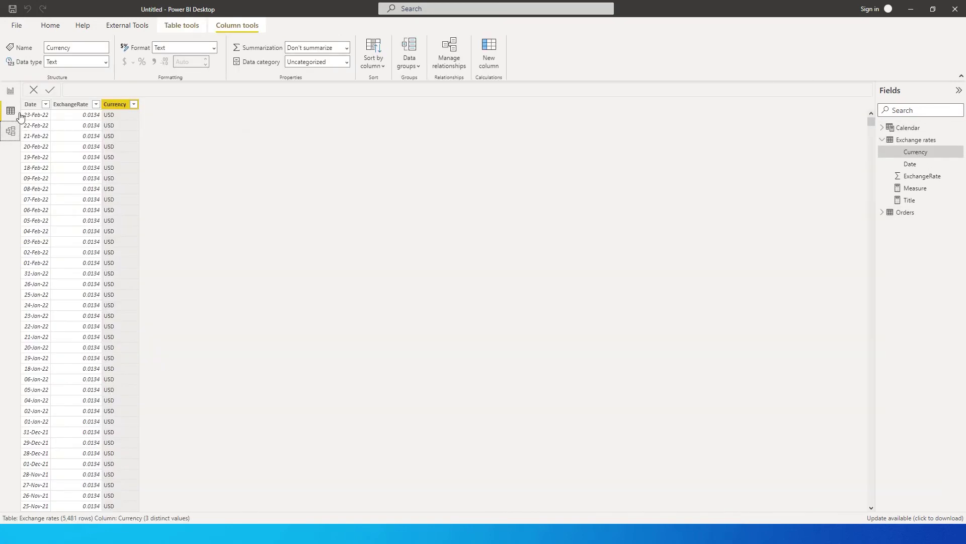
{"action": "left_click", "coordinate": [916, 140]}
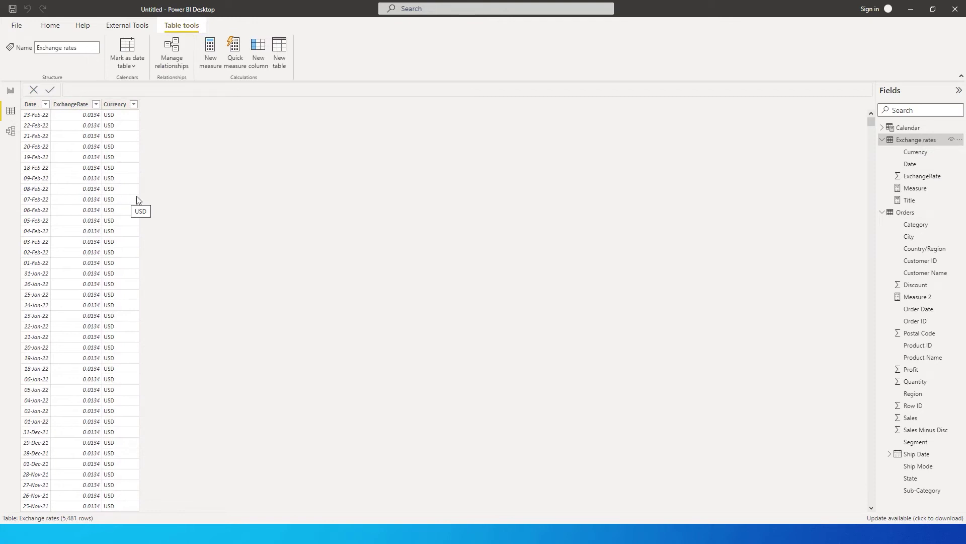
{"action": "left_click", "coordinate": [134, 104]}
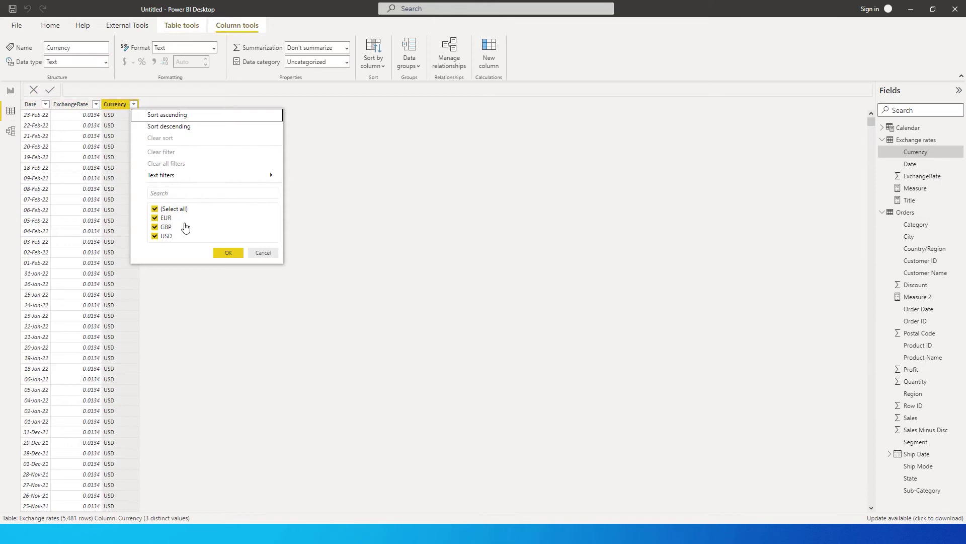
{"action": "left_click", "coordinate": [11, 132]}
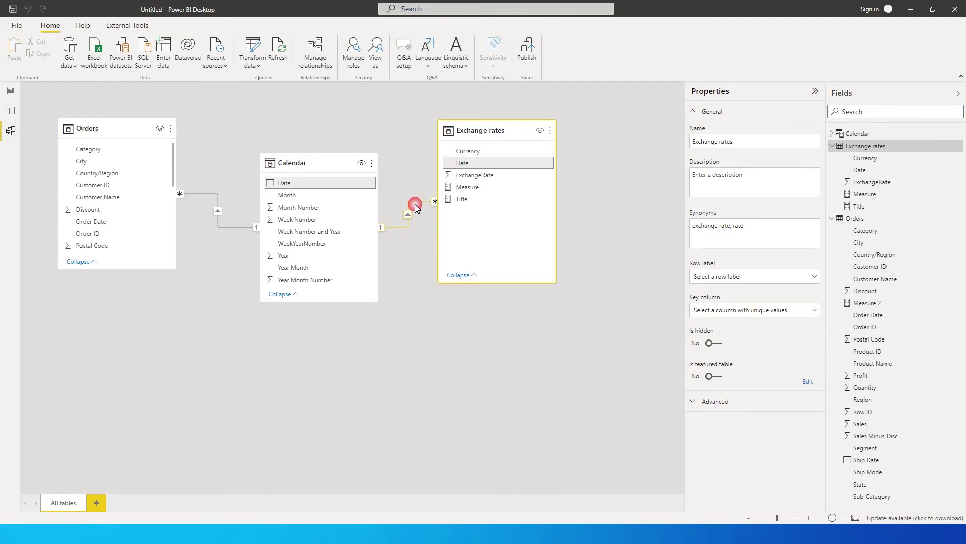
- Build a table visual of Order Date and Sales on Page 2, enlarge it and place it right of the page's center
{"action": "left_click", "coordinate": [12, 95]}
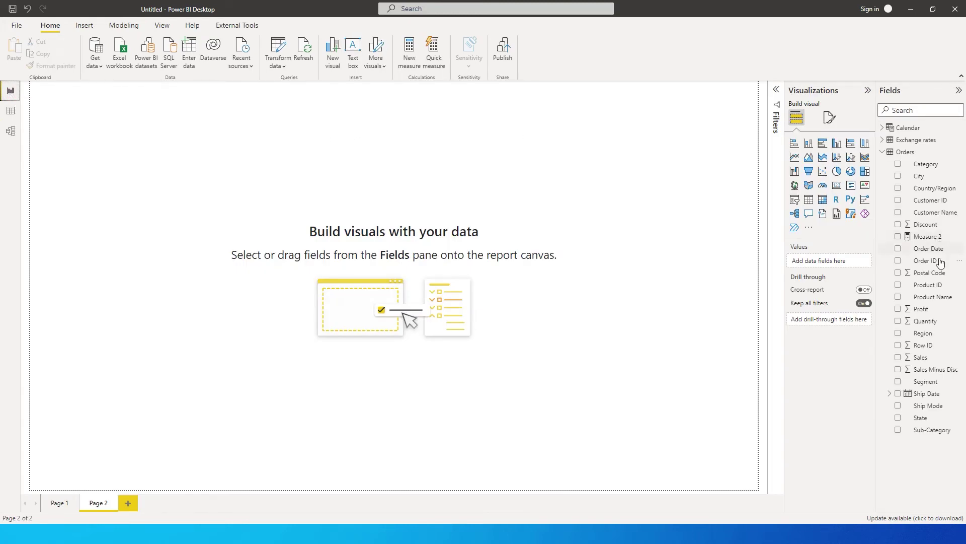
{"action": "left_click", "coordinate": [899, 248]}
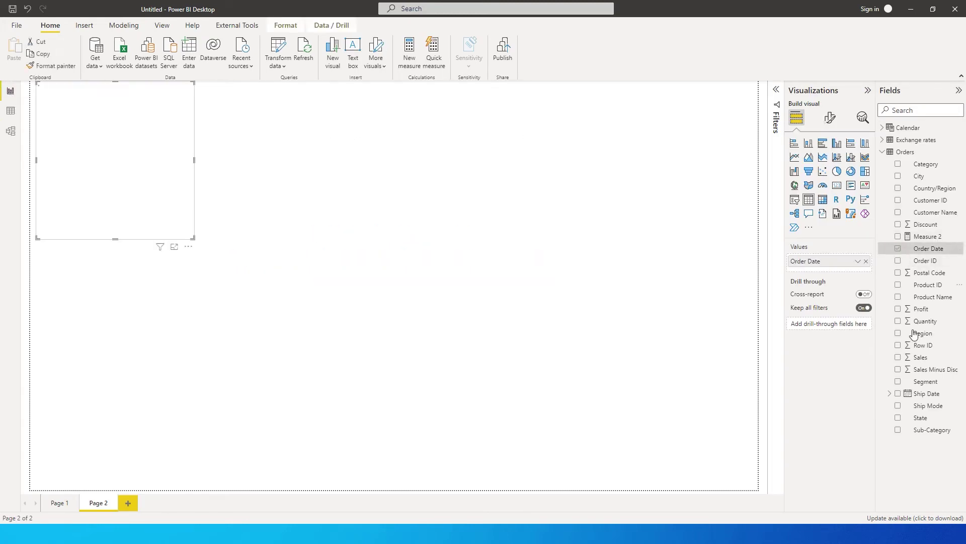
{"action": "left_click", "coordinate": [898, 357]}
{"action": "left_click_drag", "start_coordinate": [179, 190], "coordinate": [431, 235]}
{"action": "left_click_drag", "start_coordinate": [455, 272], "coordinate": [577, 427]}
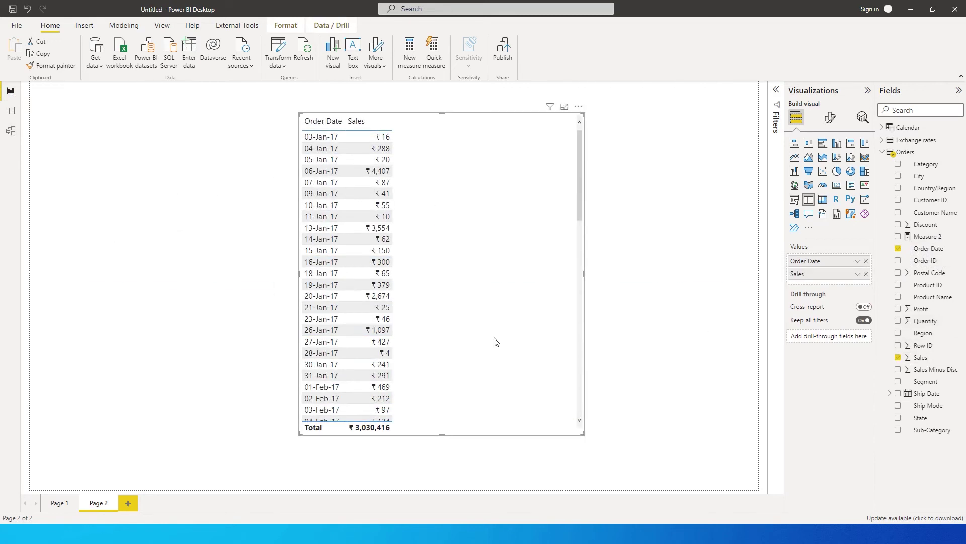
{"action": "left_click", "coordinate": [222, 227]}
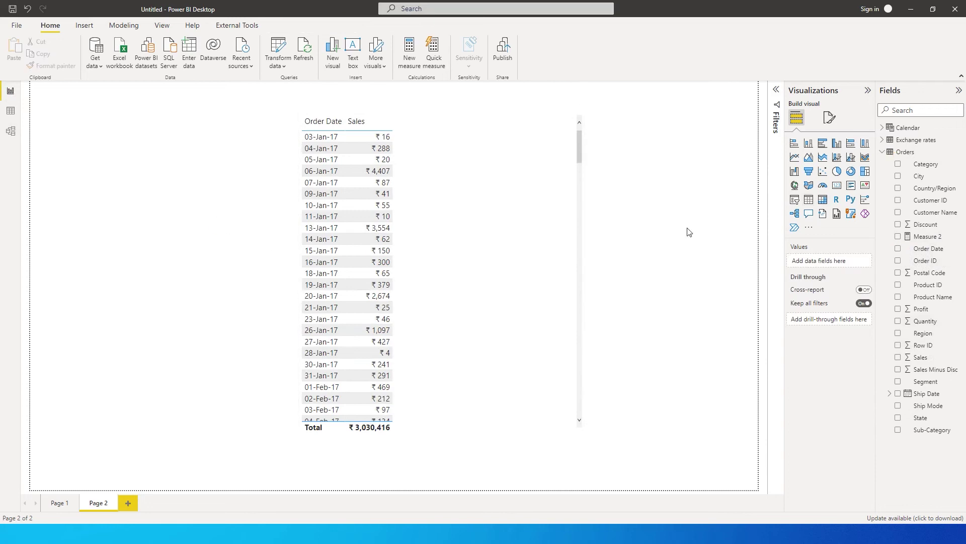
{"action": "left_click", "coordinate": [883, 140]}
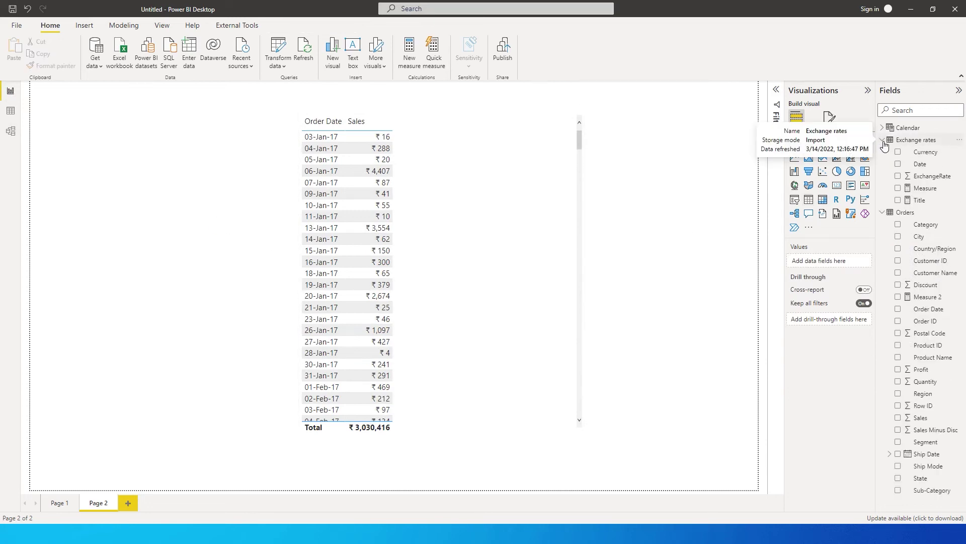
{"action": "left_click_drag", "start_coordinate": [528, 158], "coordinate": [576, 156]}
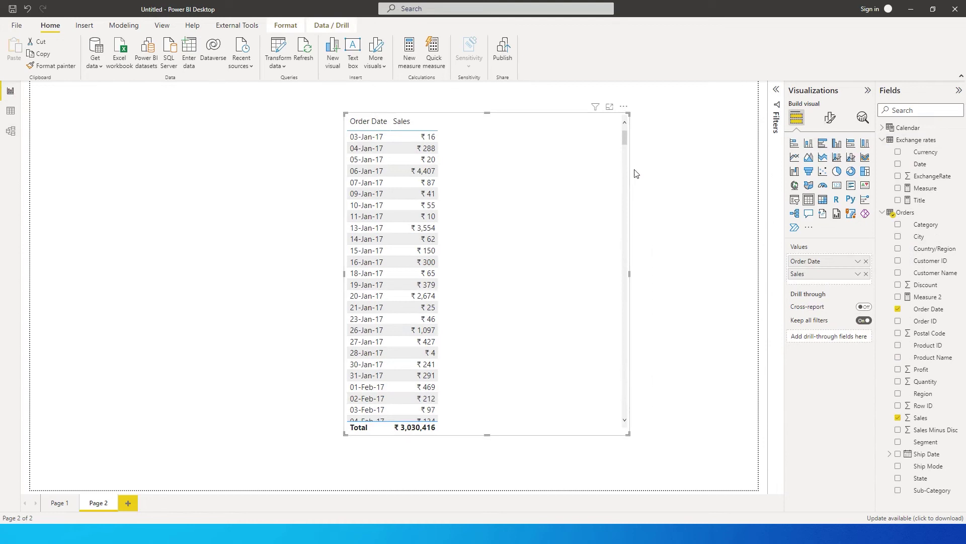
- Create a separate treemap on the empty canvas beside the sales table, grouped by Currency from Exchange rates
{"action": "left_click", "coordinate": [899, 152]}
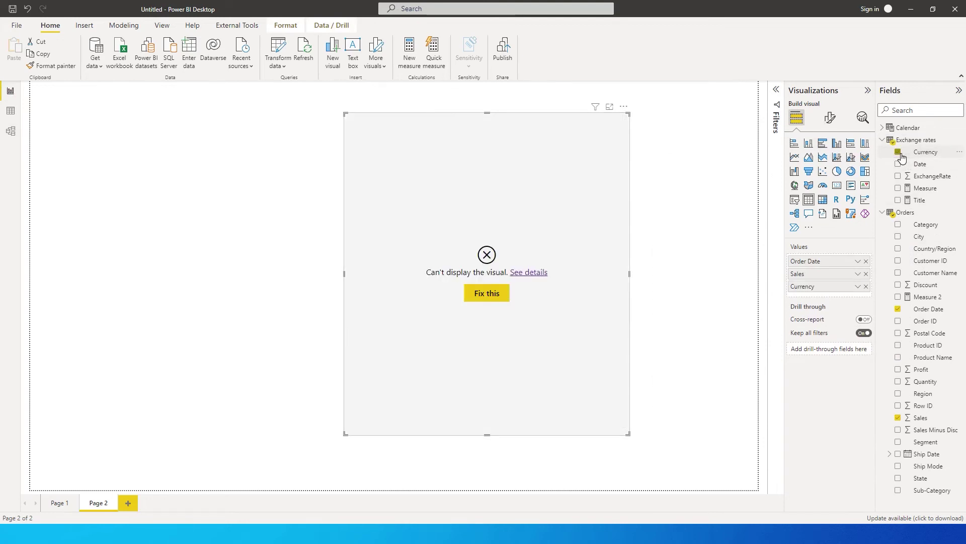
{"action": "left_click", "coordinate": [866, 286]}
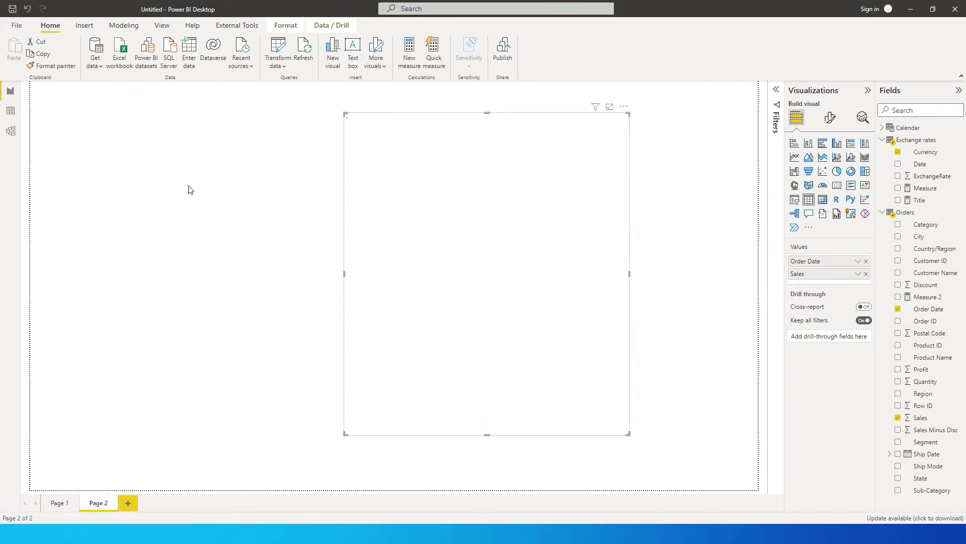
{"action": "left_click", "coordinate": [207, 216]}
{"action": "left_click", "coordinate": [899, 152]}
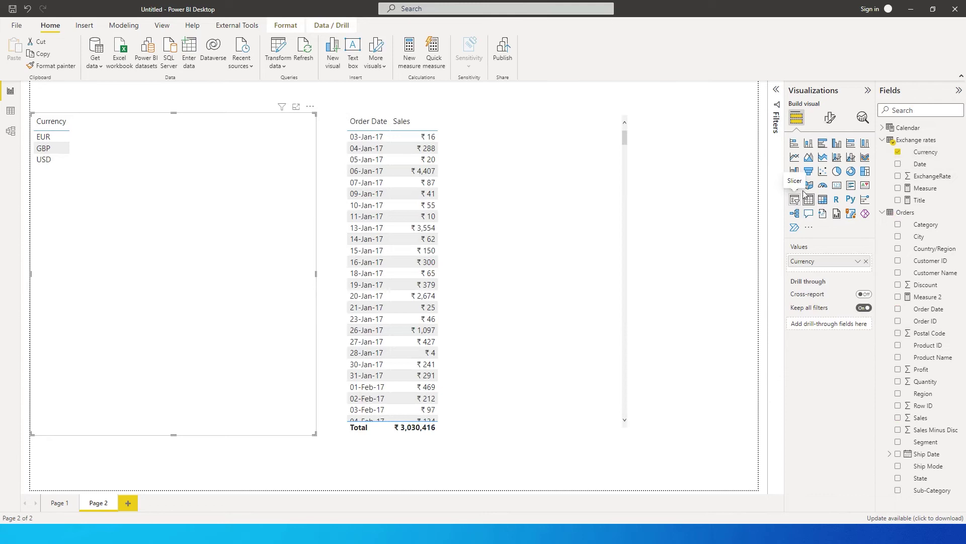
{"action": "left_click", "coordinate": [866, 171]}
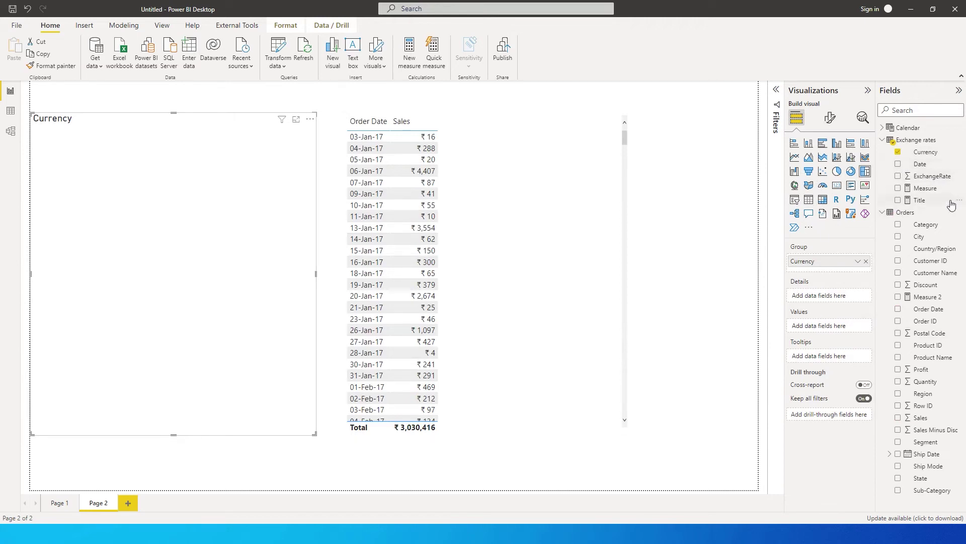
- Add Measure from Exchange rates as the treemap's values and shrink the visual into a short, wide strip beside the table
{"action": "left_click", "coordinate": [926, 189]}
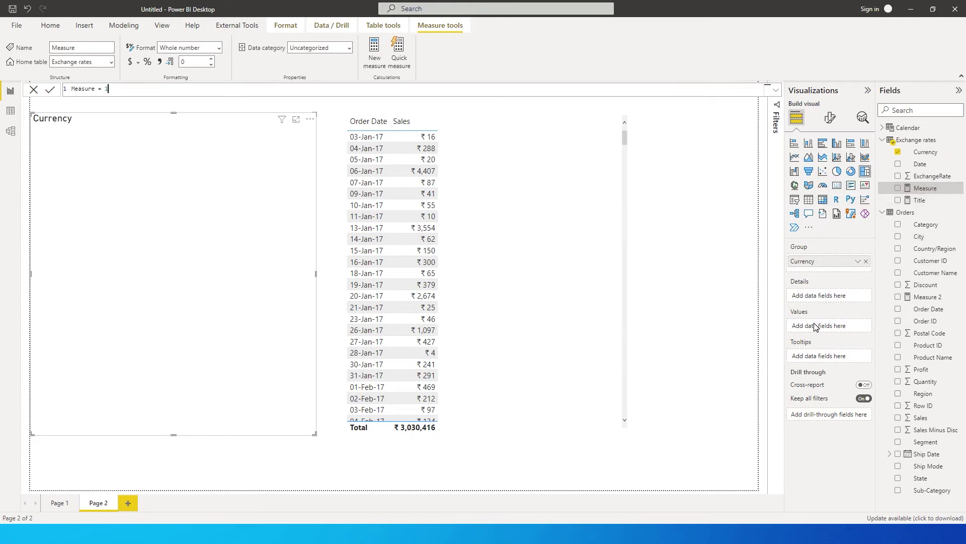
{"action": "left_click", "coordinate": [898, 188]}
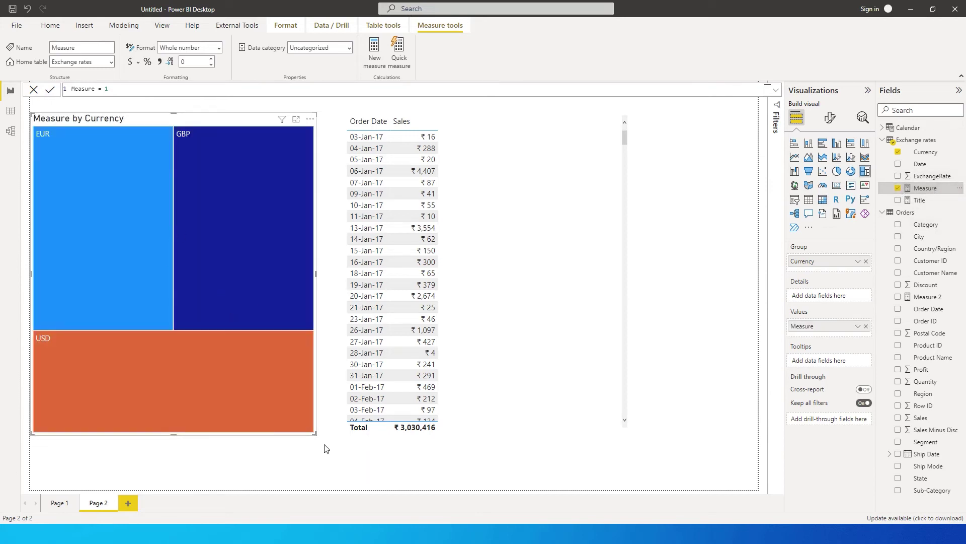
{"action": "left_click_drag", "start_coordinate": [314, 426], "coordinate": [270, 170]}
{"action": "left_click_drag", "start_coordinate": [147, 124], "coordinate": [161, 155]}
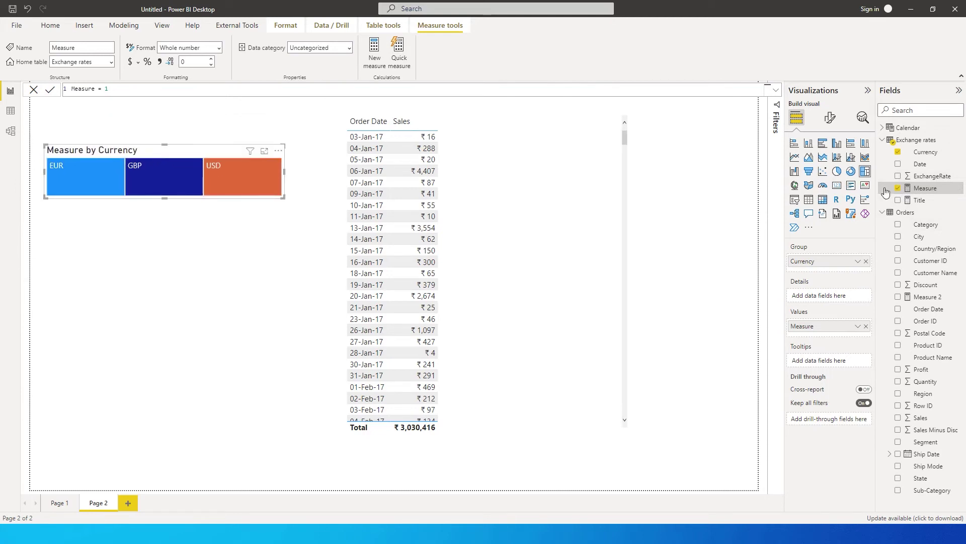
- Change the treemap's title text to "Select Currency"
{"action": "left_click", "coordinate": [835, 119]}
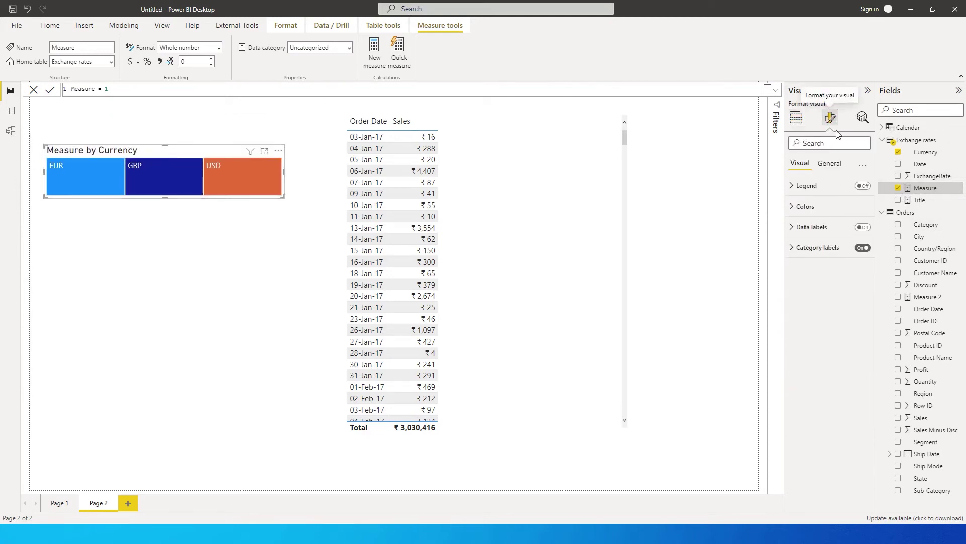
{"action": "left_click", "coordinate": [829, 163]}
{"action": "left_click", "coordinate": [798, 207]}
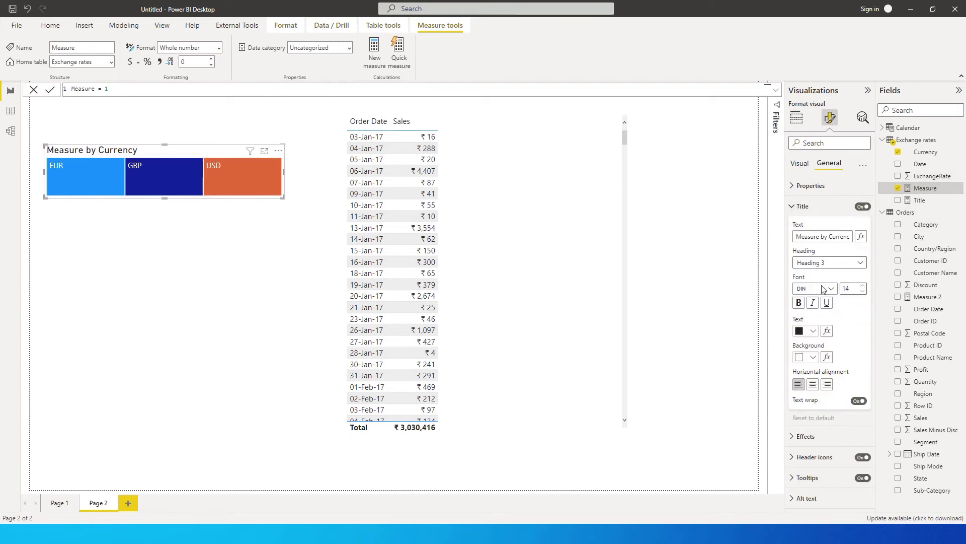
{"action": "triple_click", "coordinate": [828, 237]}
{"action": "type", "text": "Sele"}
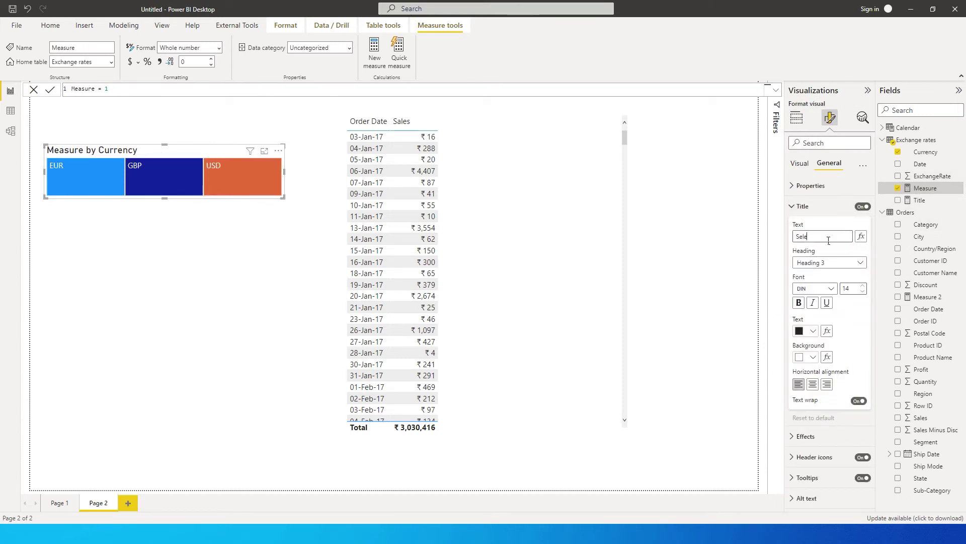
{"action": "type", "text": "ct Curre"}
{"action": "key", "text": "Return"}
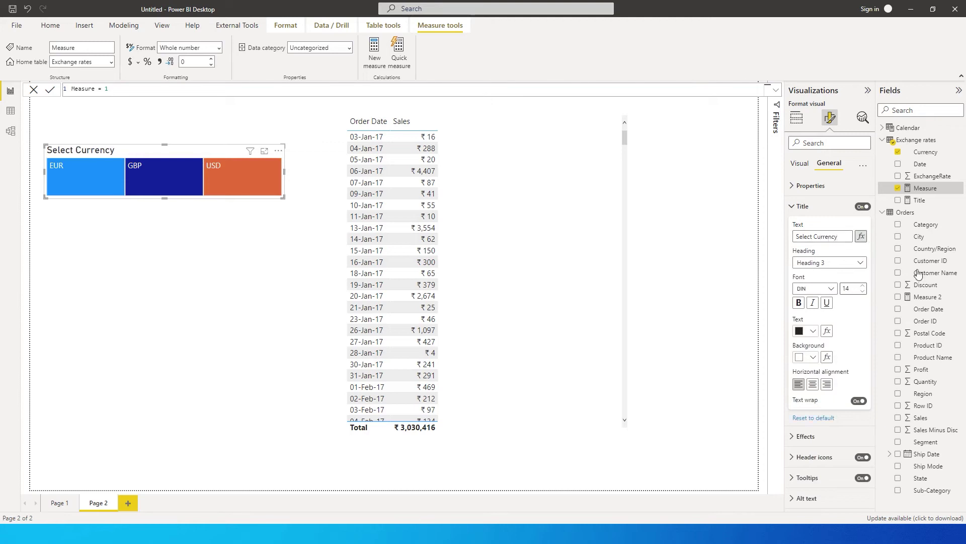
- Center the treemap's title and give it a black background with white text
{"action": "left_click", "coordinate": [813, 384]}
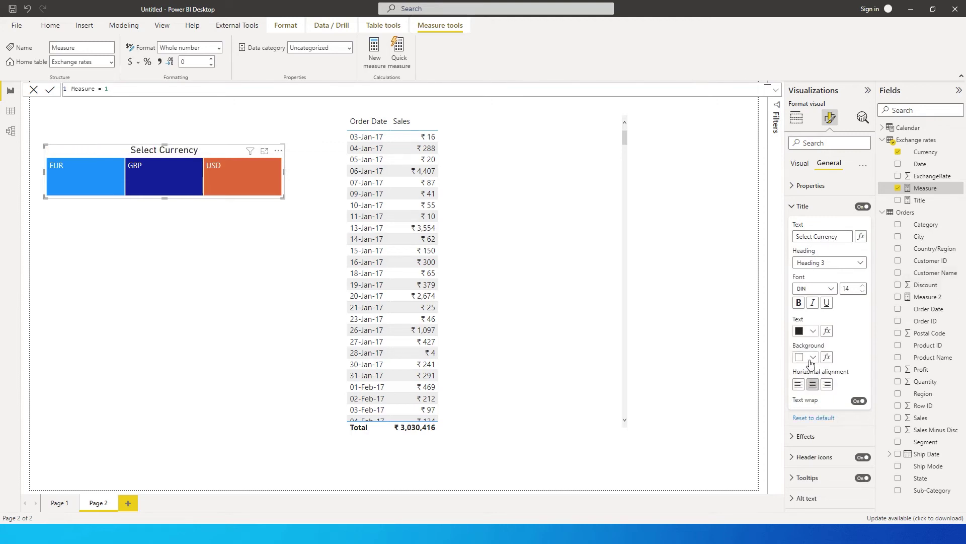
{"action": "left_click", "coordinate": [813, 358]}
{"action": "left_click", "coordinate": [820, 313]}
{"action": "left_click", "coordinate": [812, 331]}
{"action": "left_click", "coordinate": [805, 366]}
{"action": "left_click", "coordinate": [247, 253]}
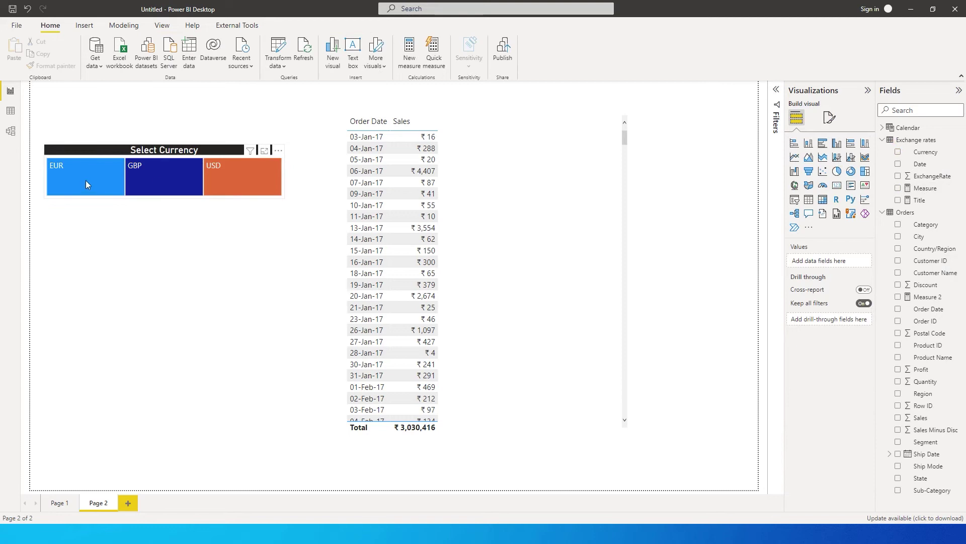
- Start a new measure in the Orders table named "Sales in Converted Currency"
{"action": "right_click", "coordinate": [904, 212]}
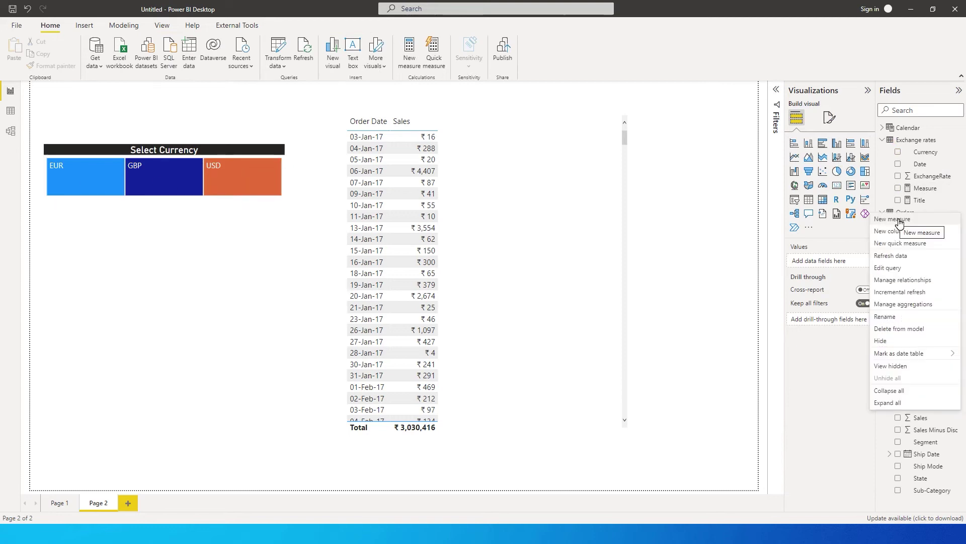
{"action": "left_click", "coordinate": [727, 257]}
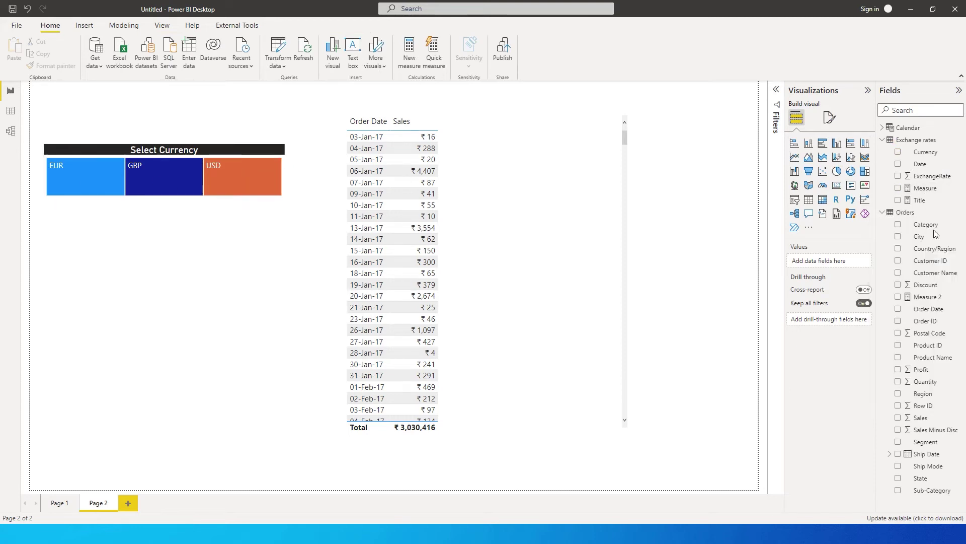
{"action": "left_click", "coordinate": [959, 212]}
{"action": "left_click", "coordinate": [185, 235]}
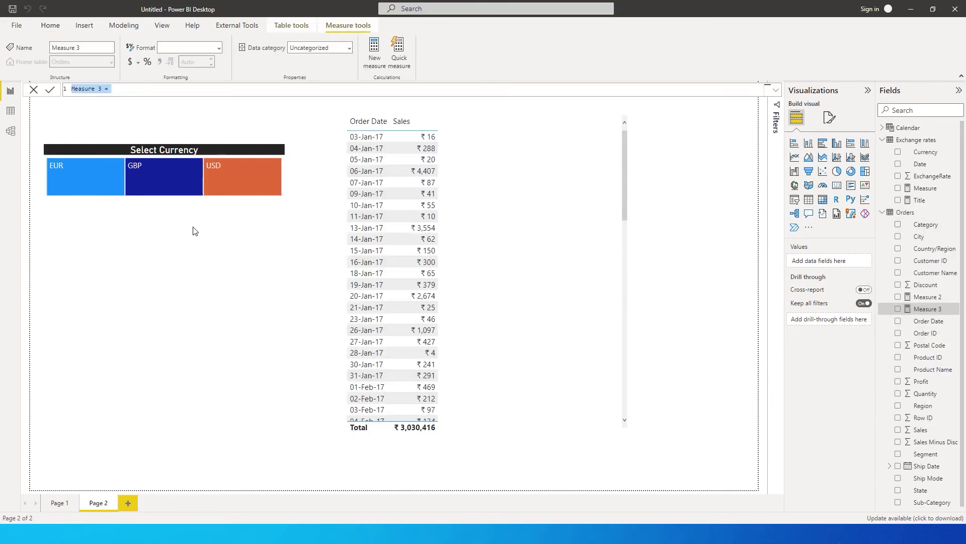
{"action": "type", "text": "Sales in"}
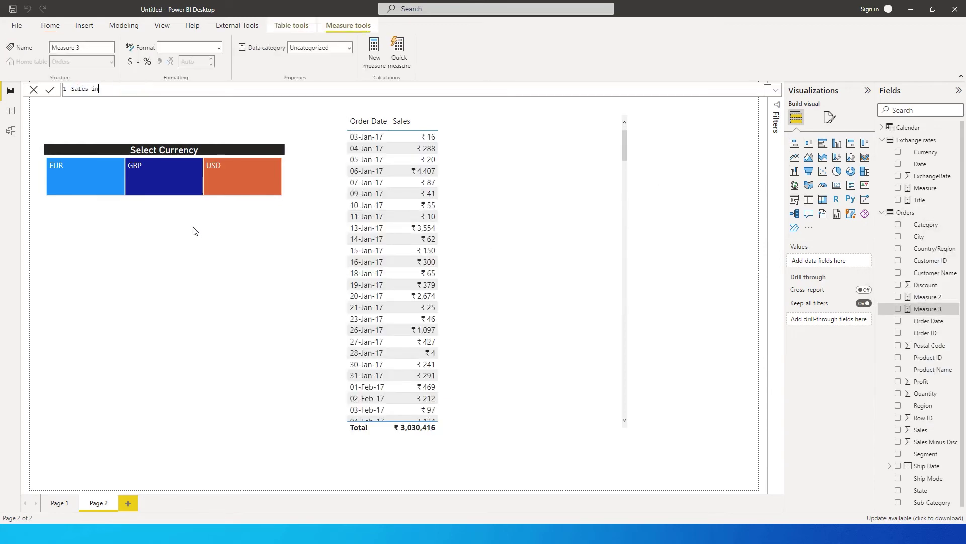
{"action": "type", "text": " Conv"}
{"action": "type", "text": "er"}
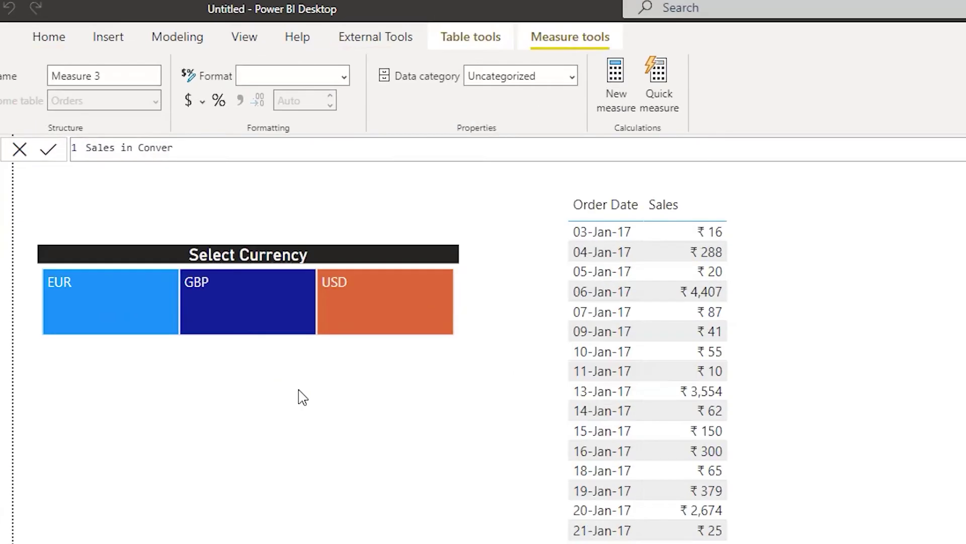
{"action": "type", "text": "ted Currency ="}
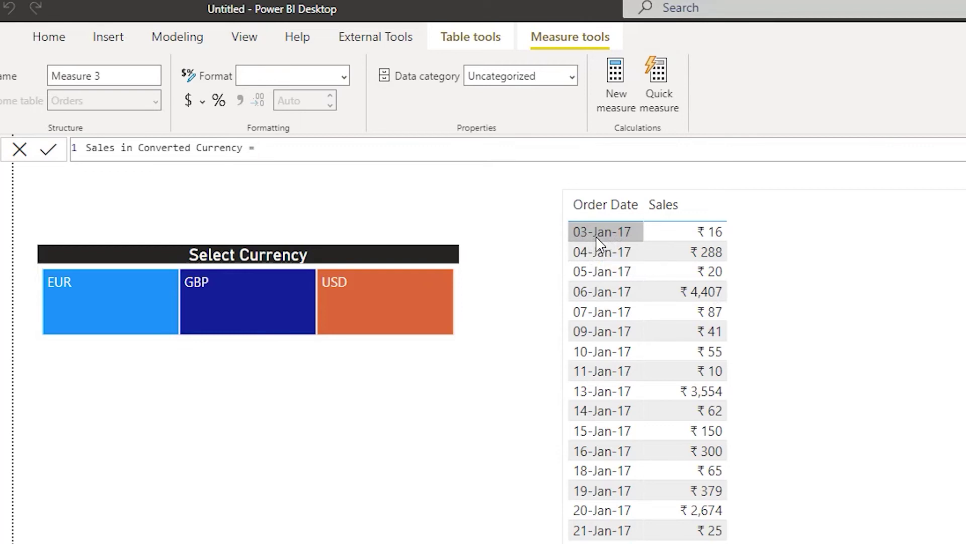
- Define the measure's first variable, Max_Date, as MAX(Orders[Order Date])
{"action": "type", "text": "Var Max_Date = MAX(order"}
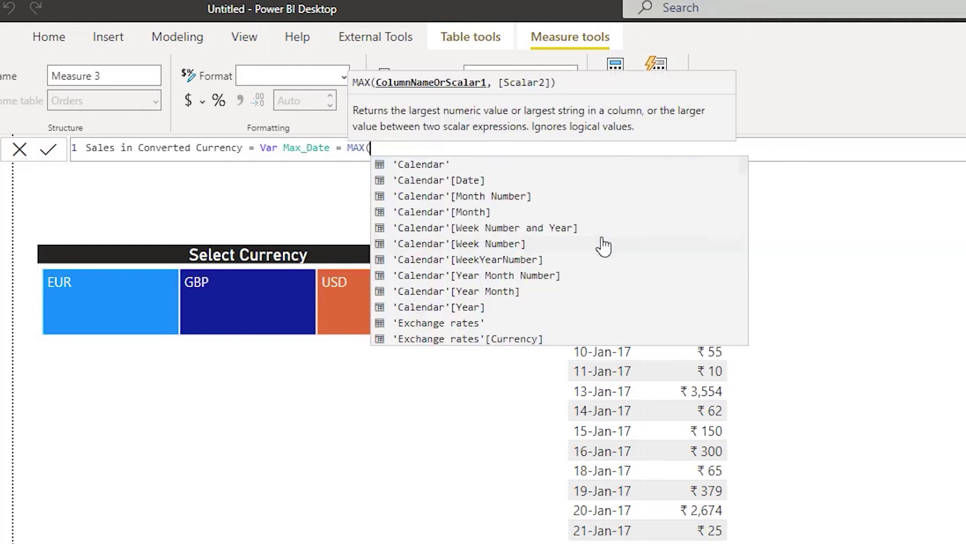
{"action": "key", "text": "Down"}
{"action": "key", "text": "Down"}
{"action": "key", "text": "Down"}
{"action": "key", "text": "Down"}
{"action": "key", "text": "Down"}
{"action": "key", "text": "Tab"}
{"action": "type", "text": ")"}
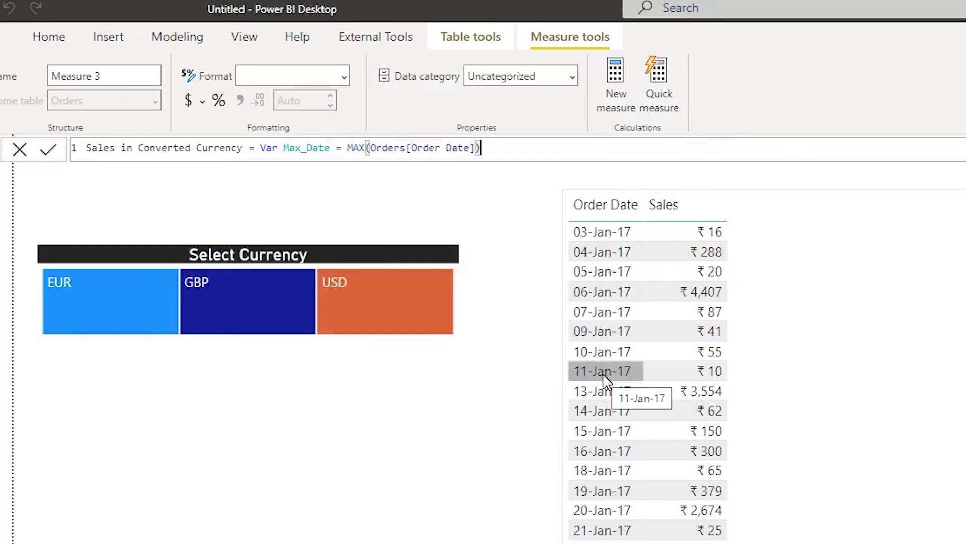
- Add a variable Currency_Selected that returns SELECTEDVALUE of 'Exchange rates'[Currency] with "USD" as the alternate result
{"action": "key", "text": "shift+Return"}
{"action": "type", "text": "Var "}
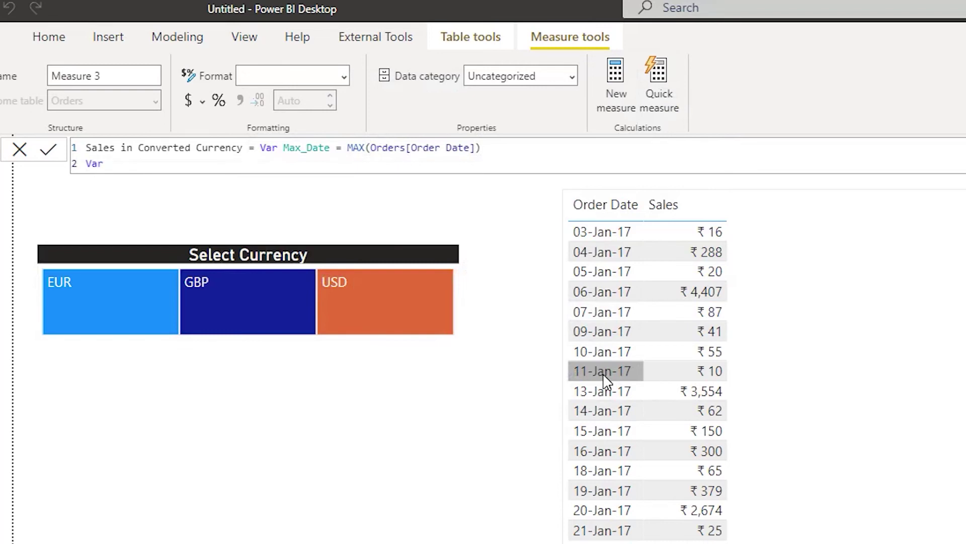
{"action": "type", "text": "Currency"}
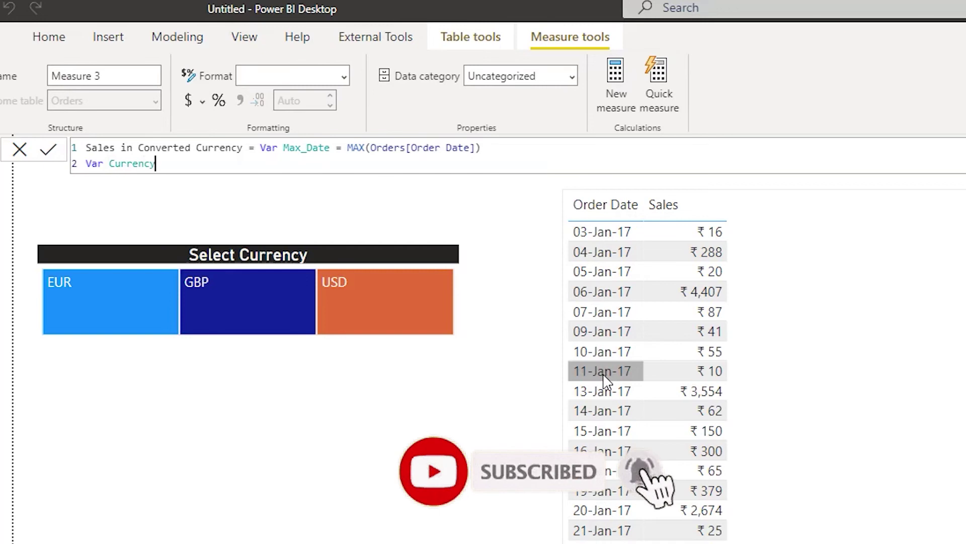
{"action": "type", "text": "_Selected "}
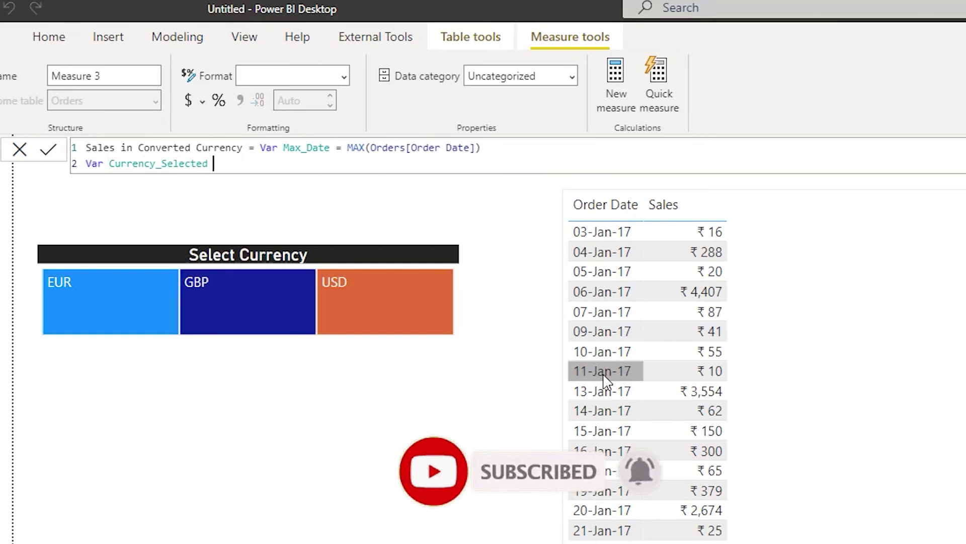
{"action": "type", "text": "= Sel"}
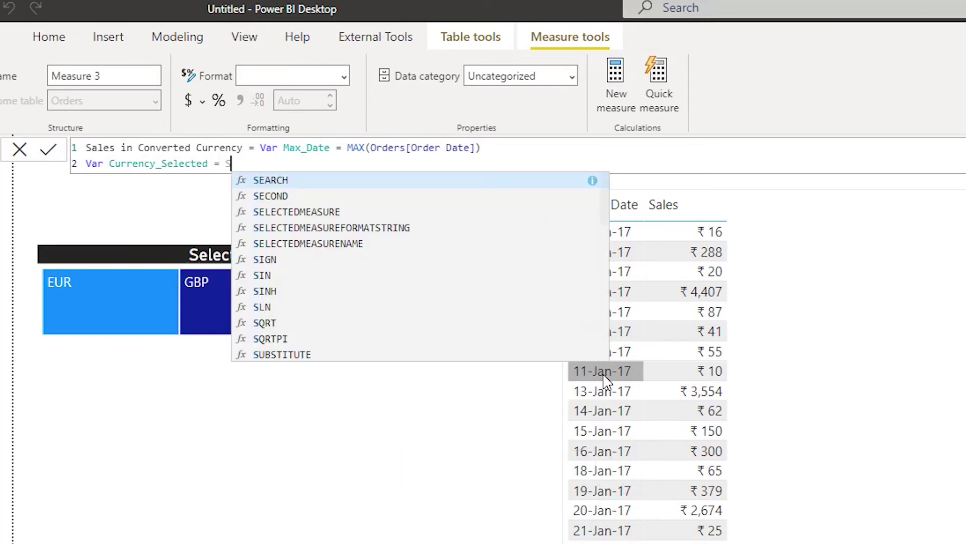
{"action": "key", "text": "Down"}
{"action": "key", "text": "Tab"}
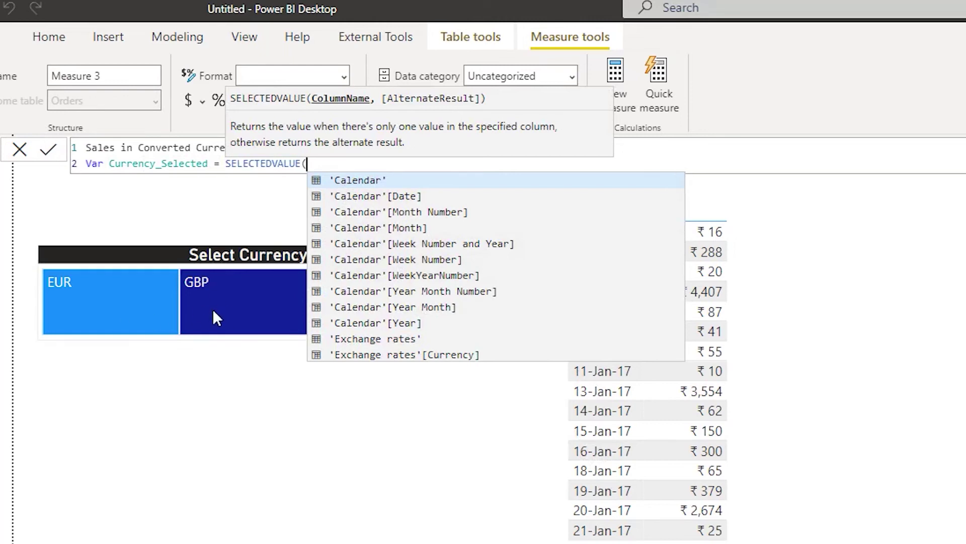
{"action": "mouse_move", "coordinate": [210, 309]}
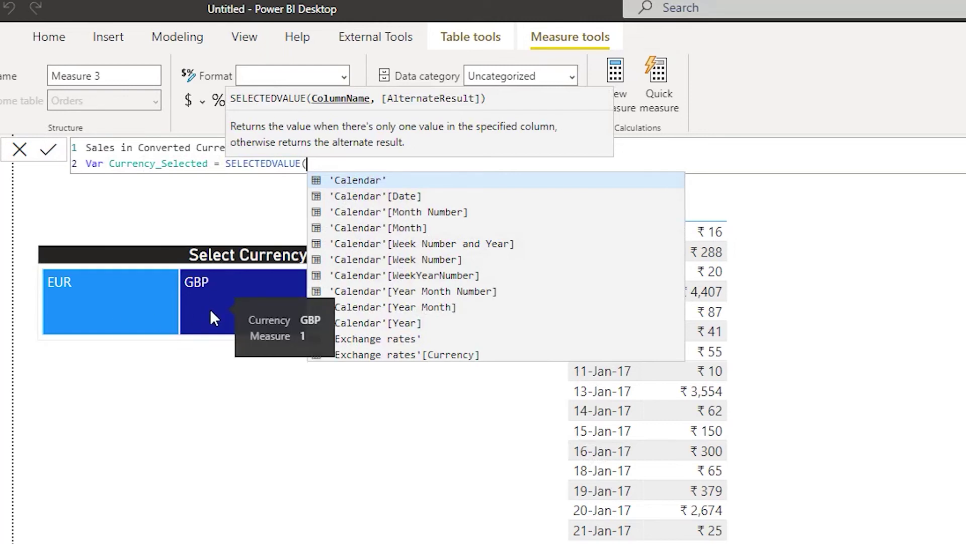
{"action": "left_click", "coordinate": [443, 353]}
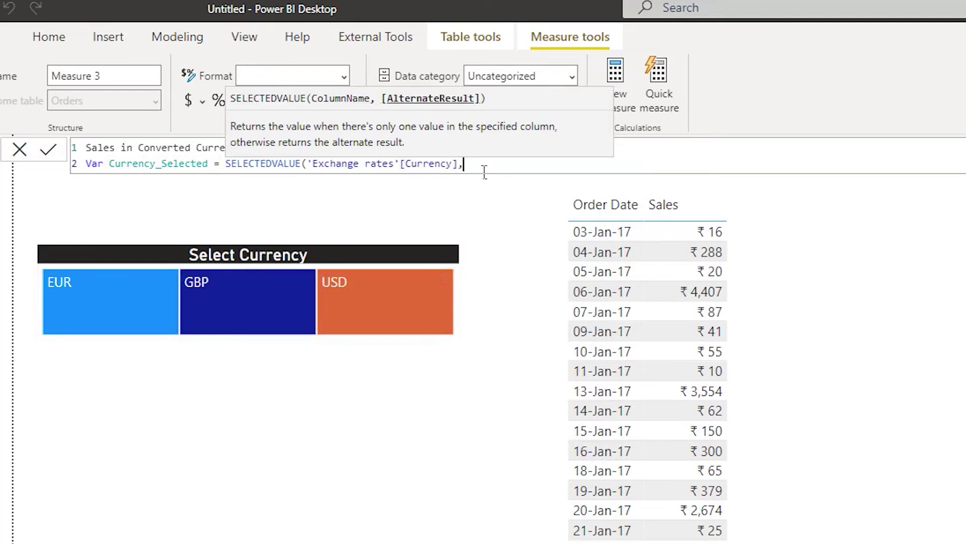
{"action": "type", "text": "USD\")"}
- Begin a variable Exchange_Rate with LOOKUPVALUE, using 'Exchange rates'[ExchangeRate] as the result column
{"action": "key", "text": "shift+Return"}
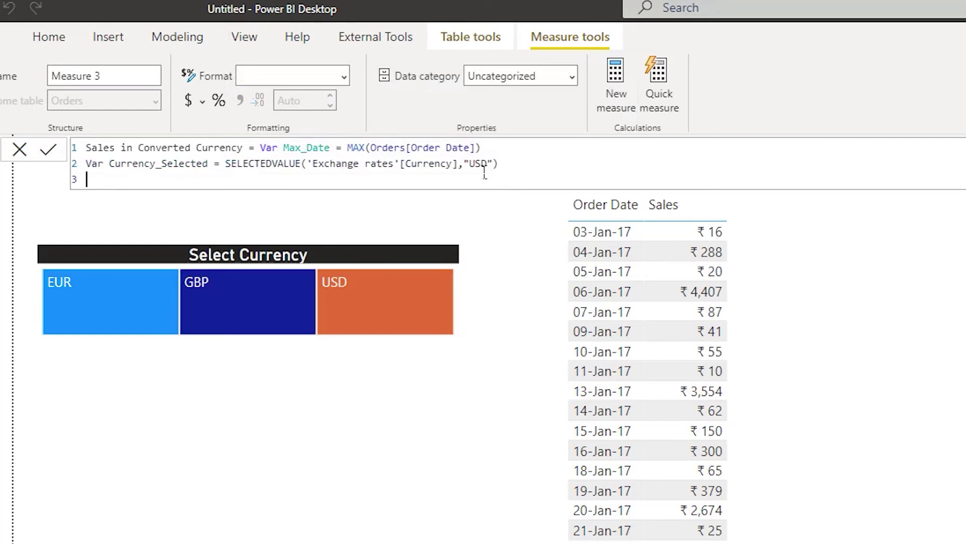
{"action": "type", "text": "Var Exchange)_Ra"}
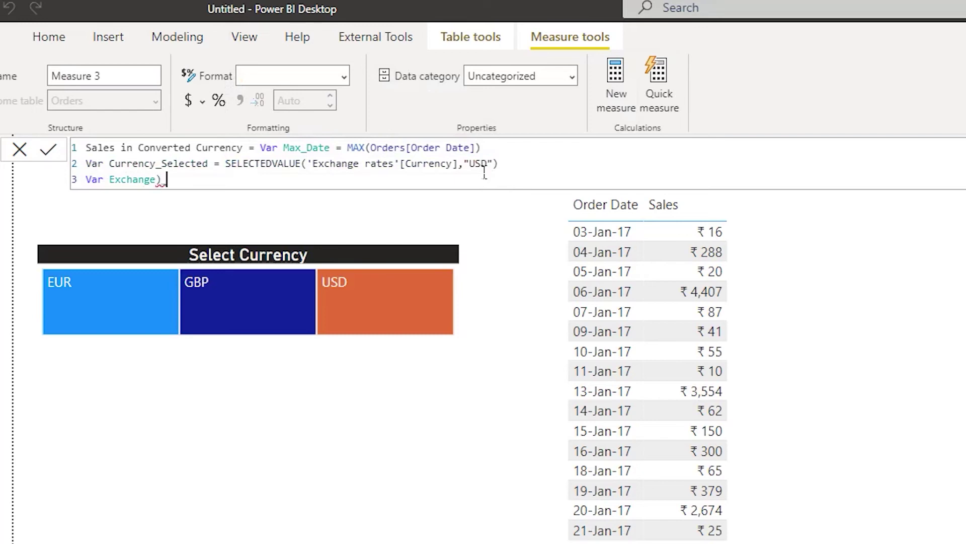
{"action": "key", "text": "BackSpace"}
{"action": "key", "text": "BackSpace"}
{"action": "key", "text": "BackSpace"}
{"action": "key", "text": "BackSpace"}
{"action": "type", "text": "_Rate = LOOKUPVALUE("}
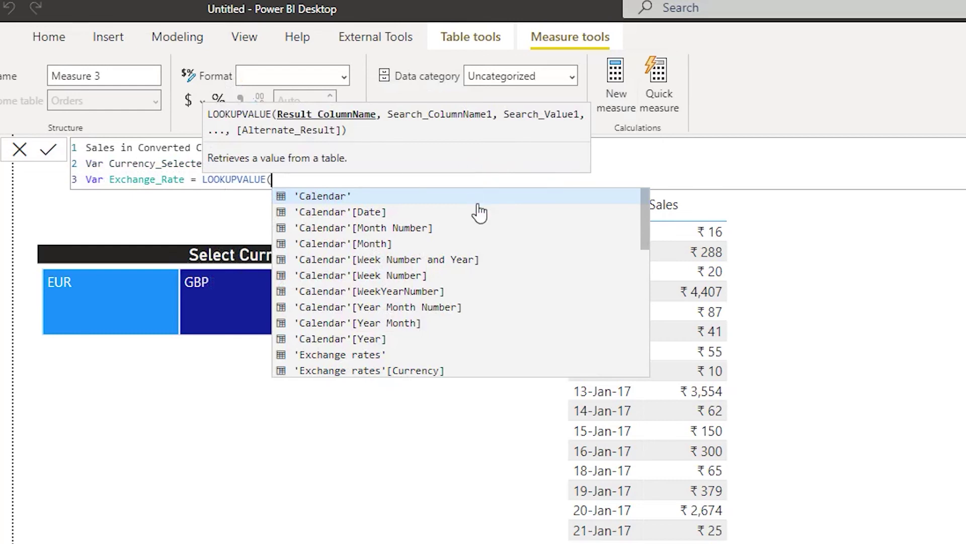
{"action": "key", "text": "Down"}
{"action": "key", "text": "Down"}
{"action": "key", "text": "Down"}
{"action": "key", "text": "Down"}
{"action": "key", "text": "Down"}
{"action": "key", "text": "Down"}
{"action": "key", "text": "Down"}
{"action": "key", "text": "Down"}
{"action": "key", "text": "Down"}
{"action": "key", "text": "Down"}
{"action": "key", "text": "Down"}
{"action": "key", "text": "Down"}
{"action": "key", "text": "Down"}
{"action": "key", "text": "Down"}
{"action": "key", "text": "Up"}
{"action": "key", "text": "Tab"}
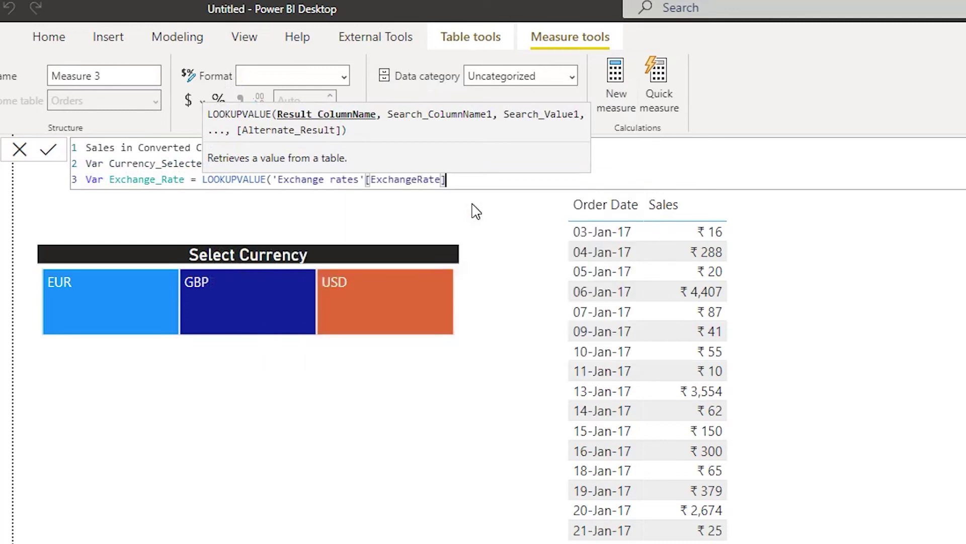
- Add the first lookup condition to Exchange_Rate, matching 'Exchange rates'[Currency] to Currency_Selected
{"action": "type", "text": ","}
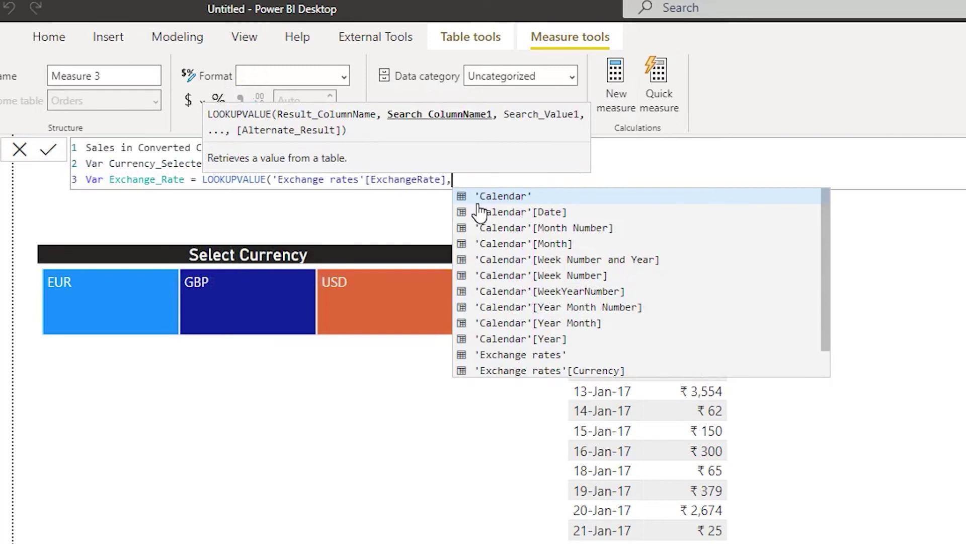
{"action": "type", "text": "'cur"}
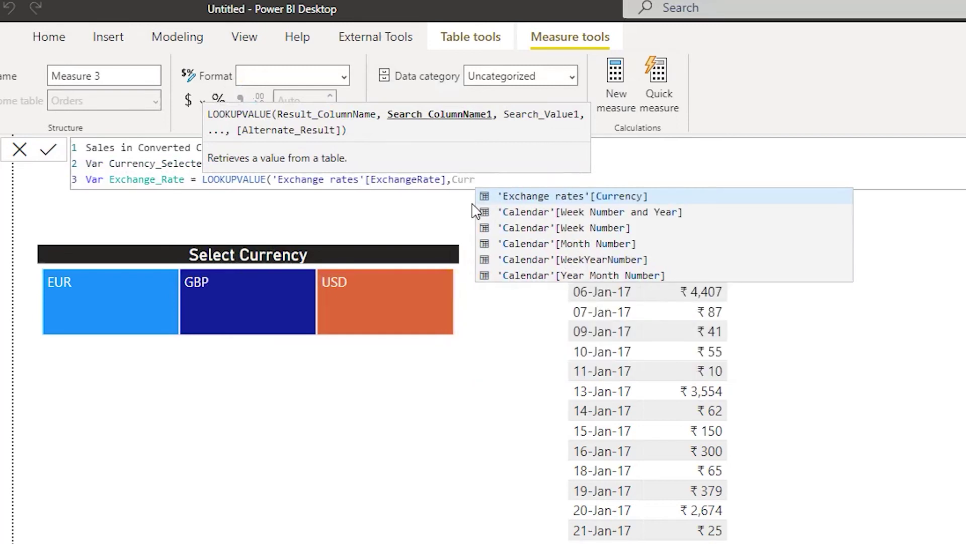
{"action": "key", "text": "Tab"}
{"action": "type", "text": ","}
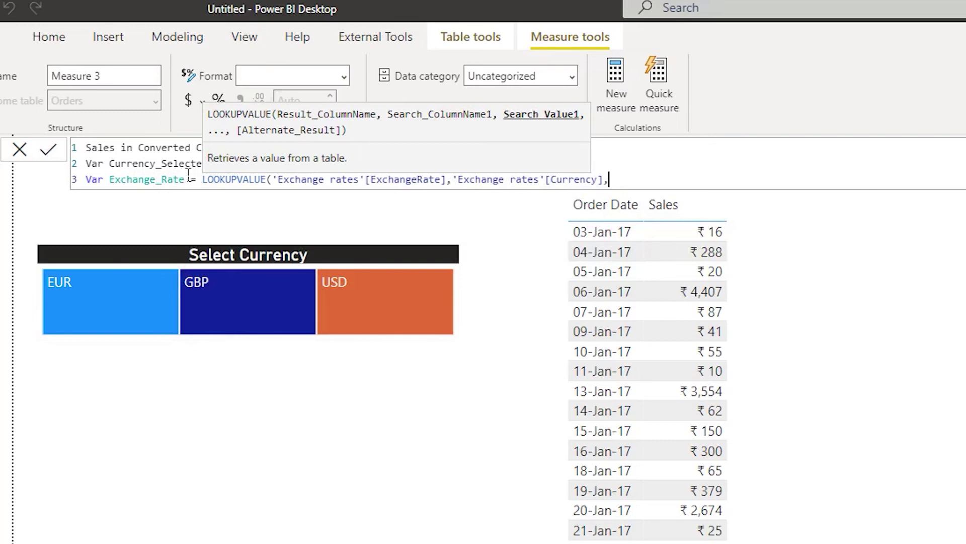
{"action": "type", "text": "Curr"}
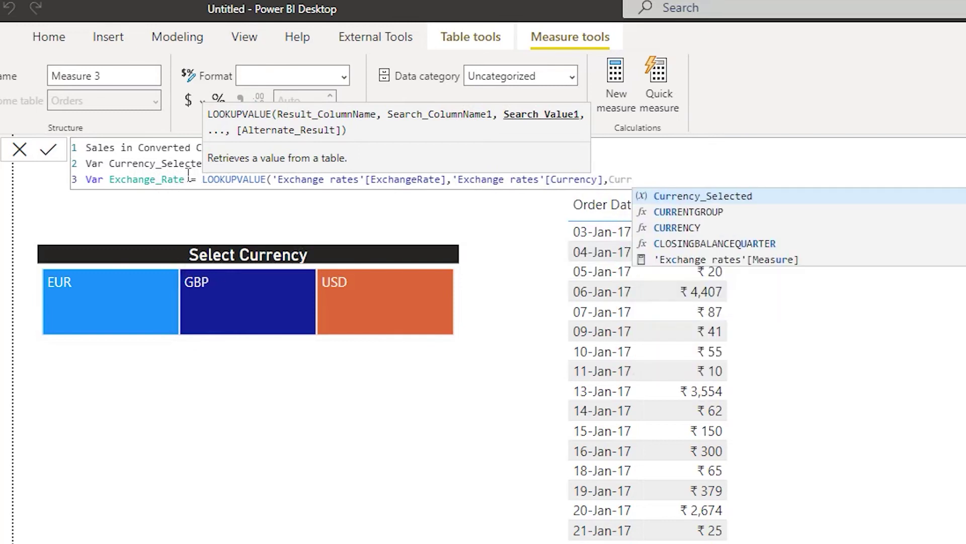
{"action": "type", "text": "ency_Selected,"}
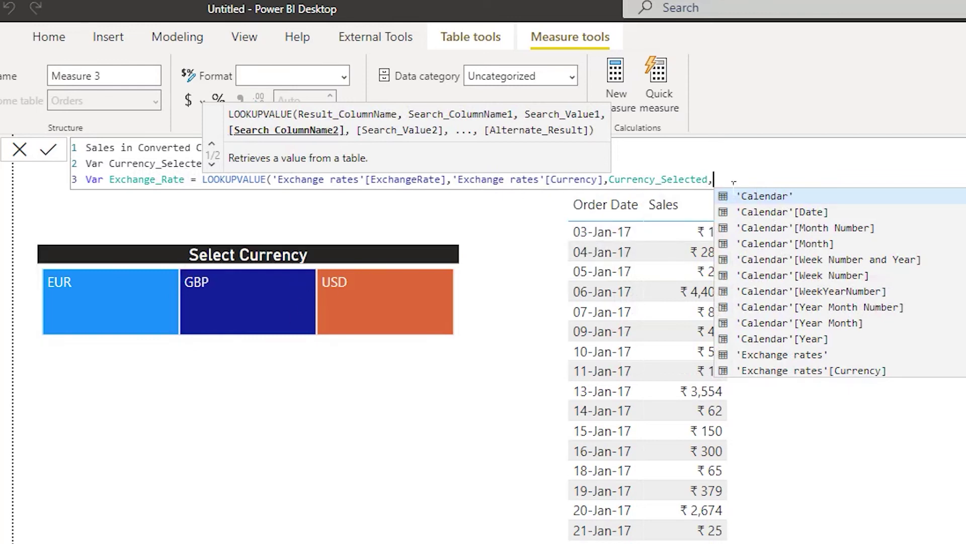
- Add the second lookup condition matching 'Exchange rates'[Date] to Max_Date, and close the LOOKUPVALUE function
{"action": "key", "text": "Down"}
{"action": "key", "text": "Down"}
{"action": "key", "text": "Down"}
{"action": "key", "text": "Down"}
{"action": "key", "text": "Down"}
{"action": "key", "text": "Down"}
{"action": "key", "text": "Down"}
{"action": "key", "text": "Down"}
{"action": "key", "text": "Down"}
{"action": "key", "text": "Down"}
{"action": "key", "text": "Down"}
{"action": "key", "text": "Down"}
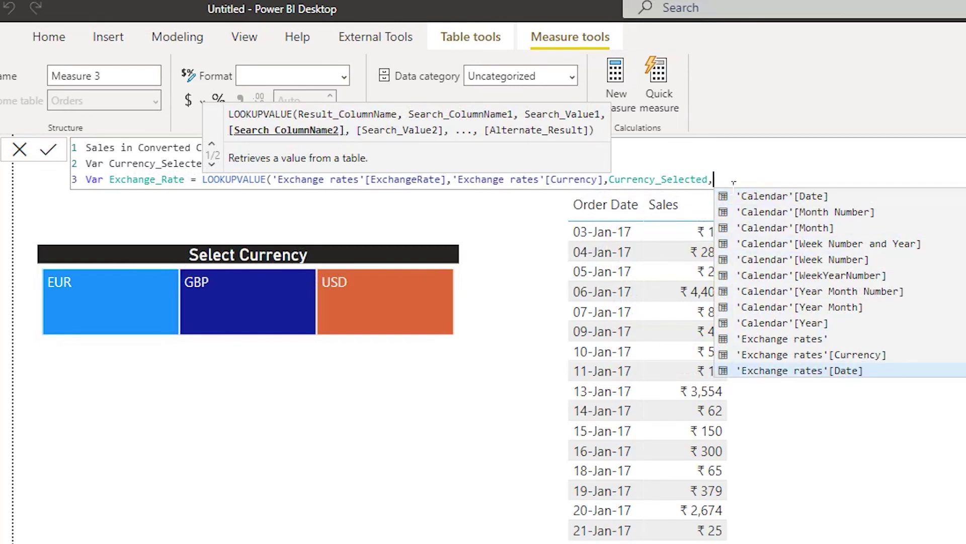
{"action": "key", "text": "Tab"}
{"action": "type", "text": ","}
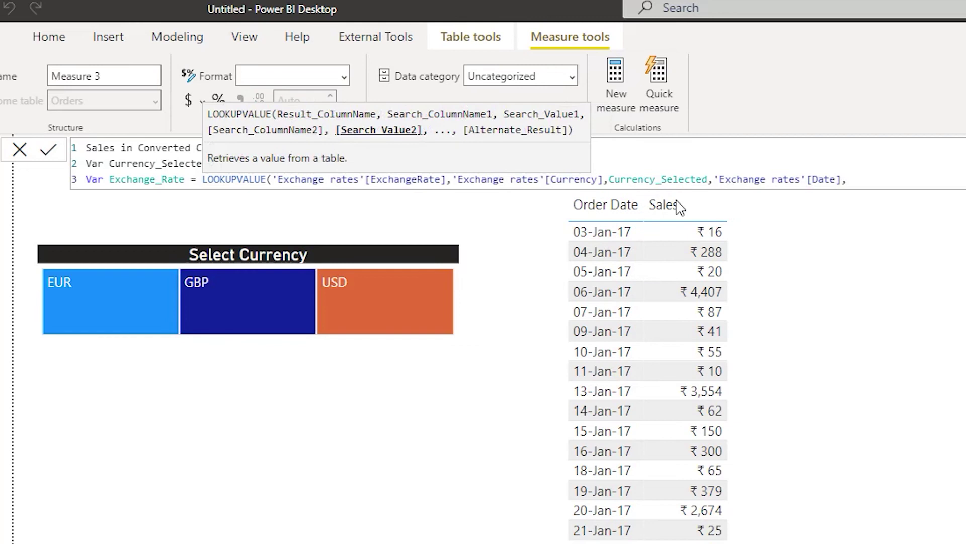
{"action": "key", "text": "Up"}
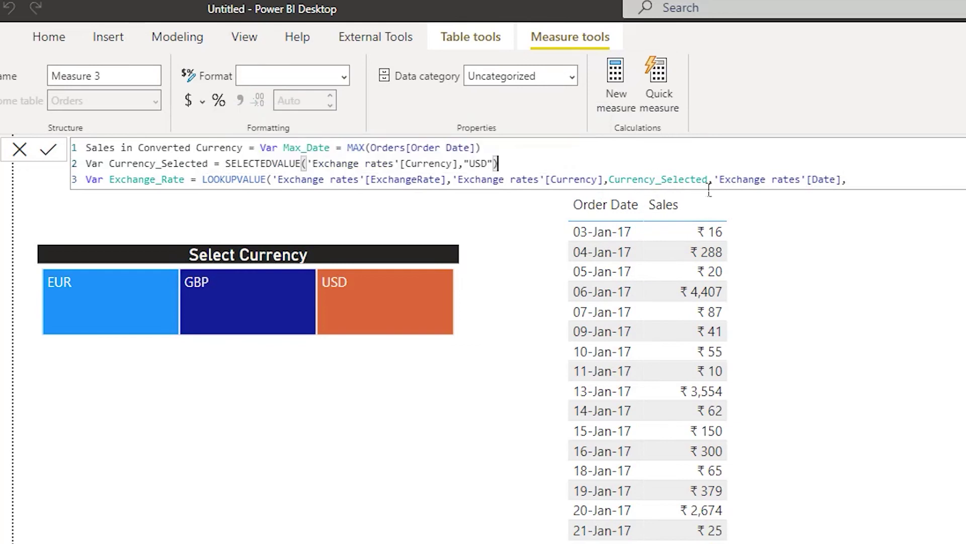
{"action": "left_click", "coordinate": [904, 185]}
{"action": "type", "text": "Max_Date"}
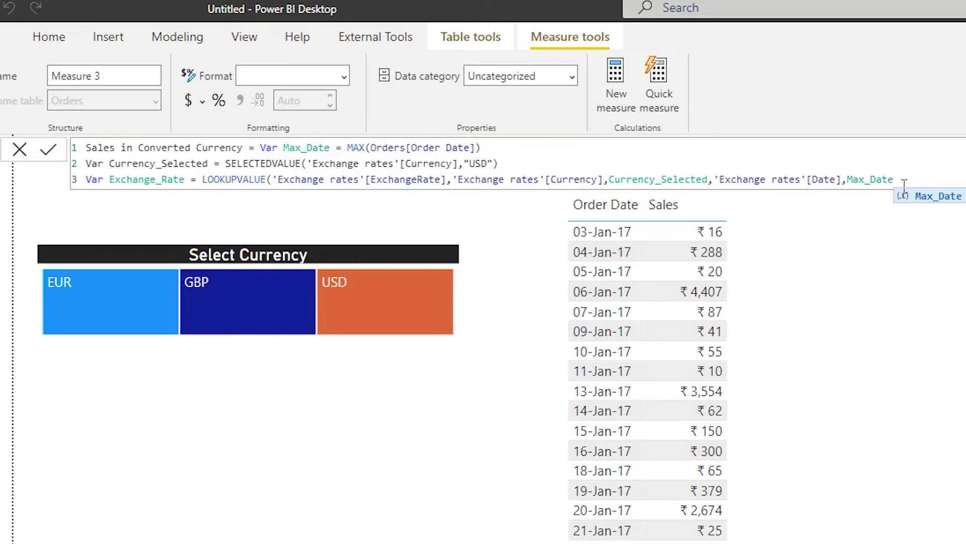
{"action": "type", "text": ")"}
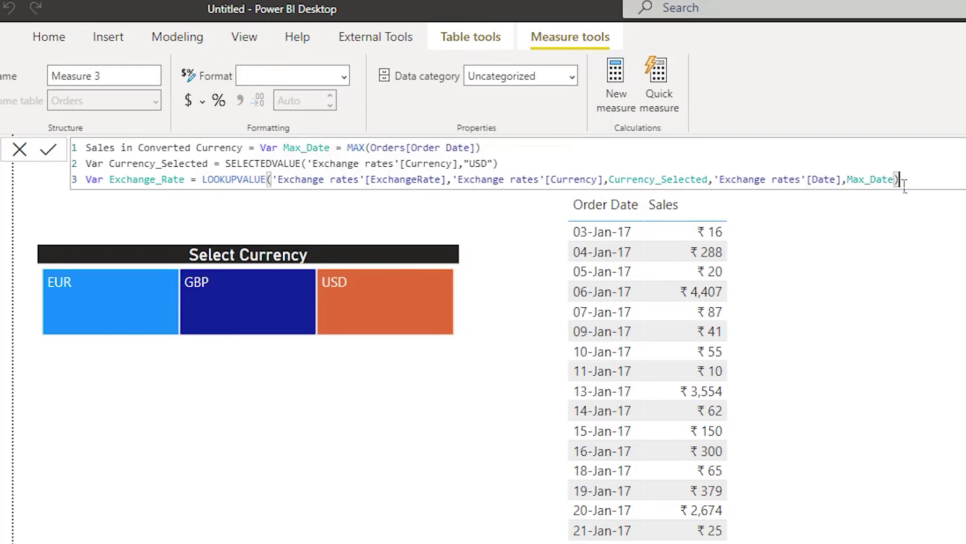
- Add a variable Converted_Sales that multiplies Exchange_Rate by SUM(Orders[Sales])
{"action": "key", "text": "shift+Return"}
{"action": "type", "text": "Var"}
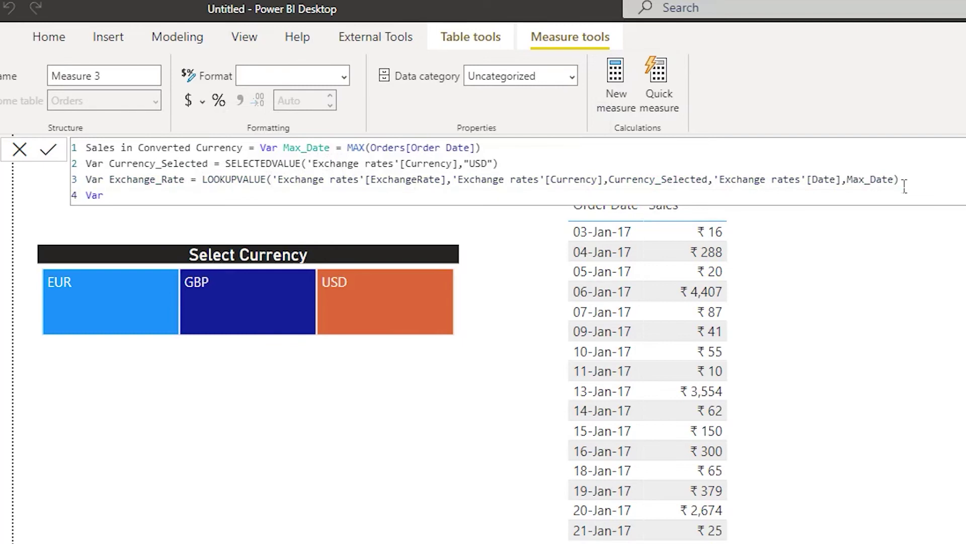
{"action": "type", "text": " Converted_Sales = "}
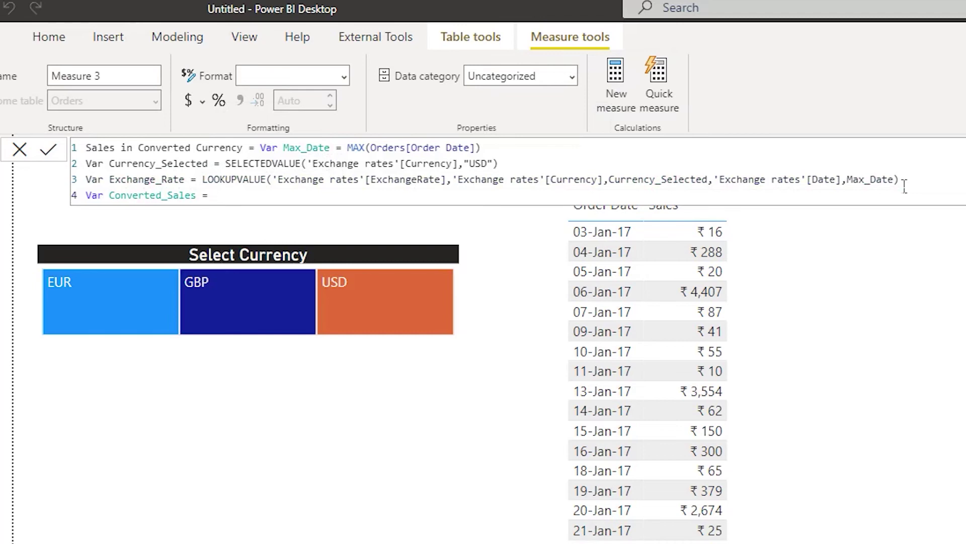
{"action": "type", "text": "Exc"}
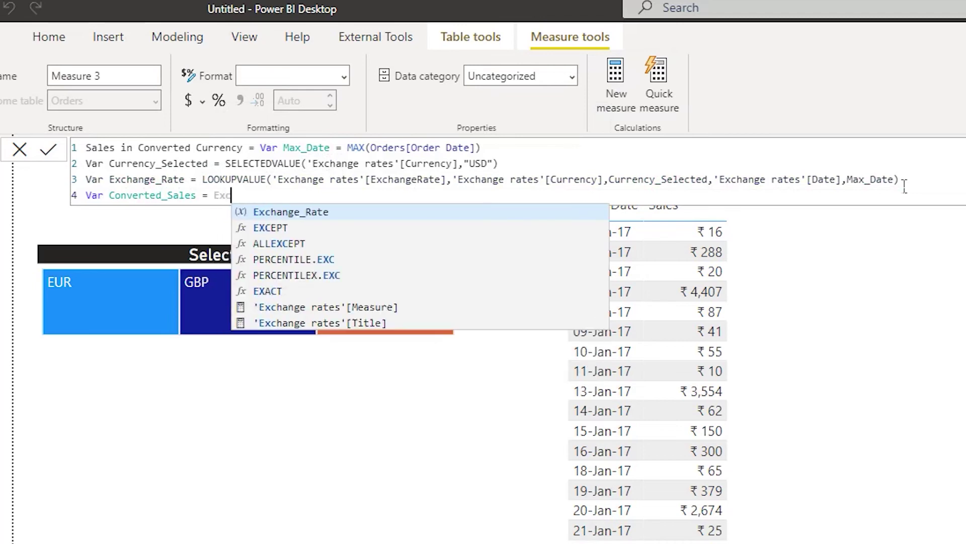
{"action": "type", "text": "hange_Rate*"}
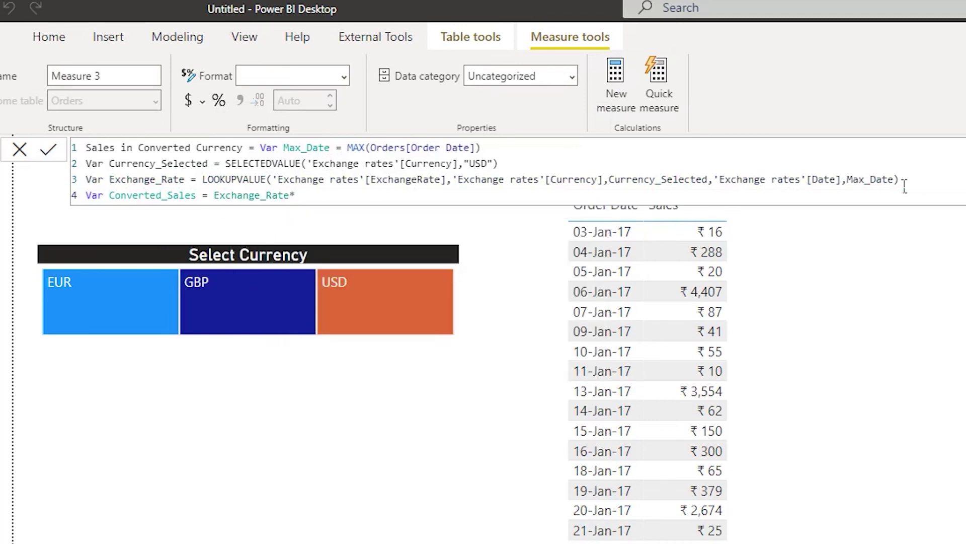
{"action": "type", "text": "SUM("}
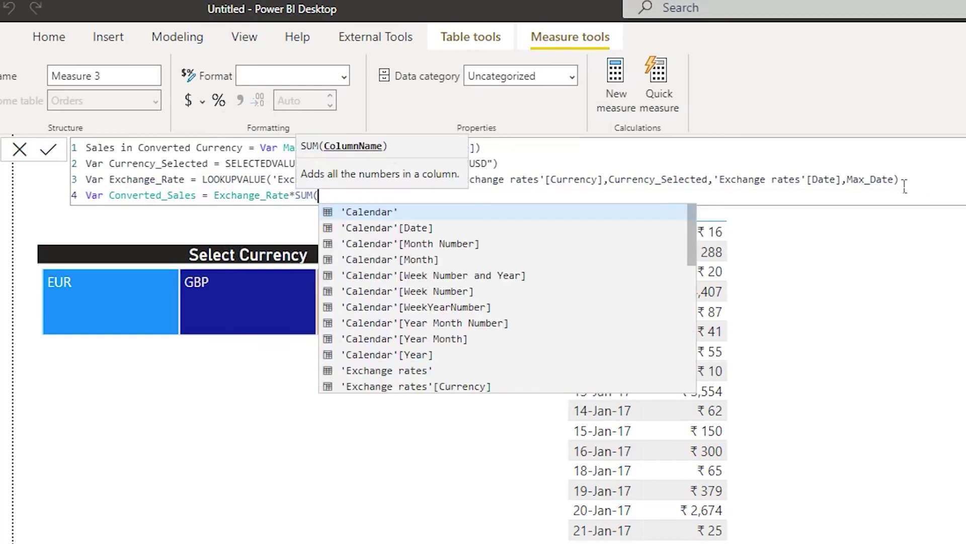
{"action": "type", "text": "Orders[Sales"}
{"action": "key", "text": "Down"}
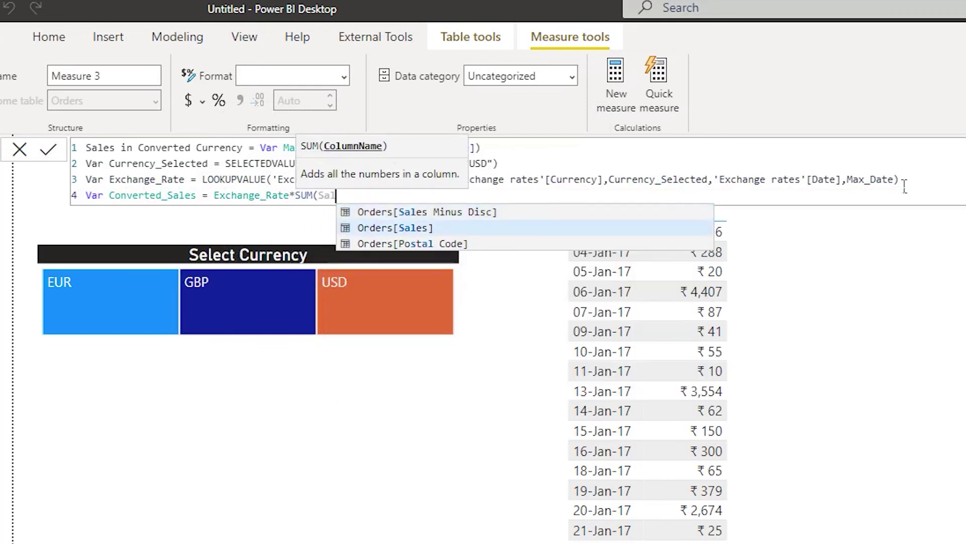
{"action": "key", "text": "Tab"}
{"action": "type", "text": ")"}
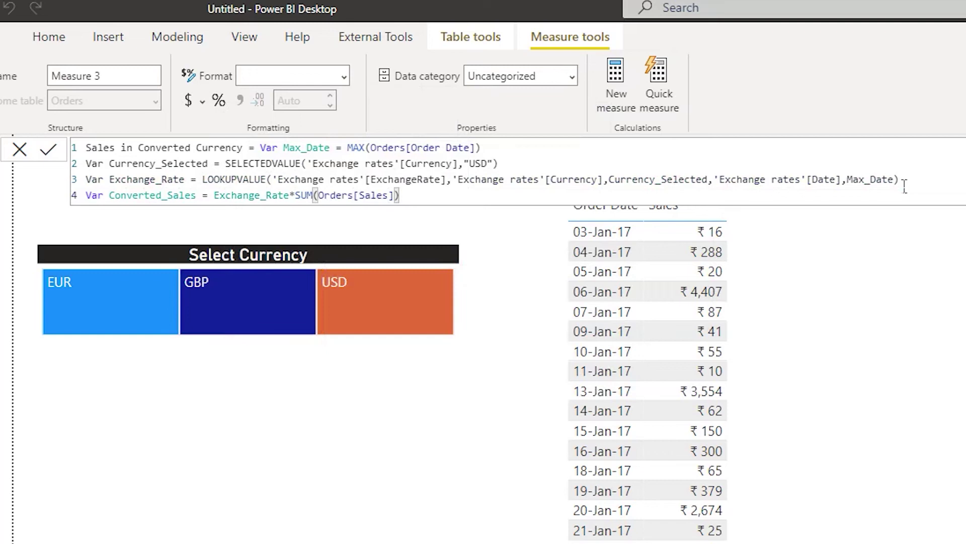
- Finish the measure formula with a return statement that outputs Converted_Sales
{"action": "key", "text": "shift+Return"}
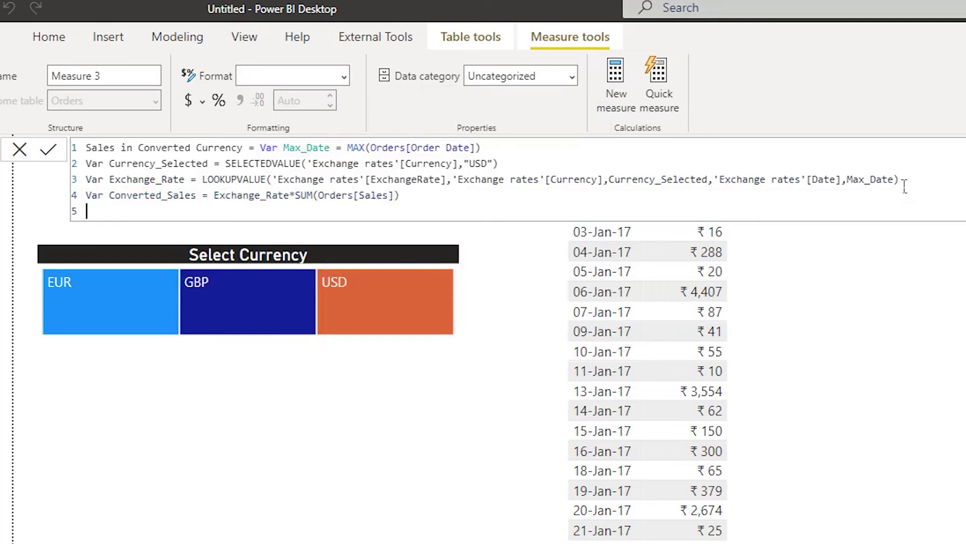
{"action": "key", "text": "shift+Return"}
{"action": "type", "text": "retur"}
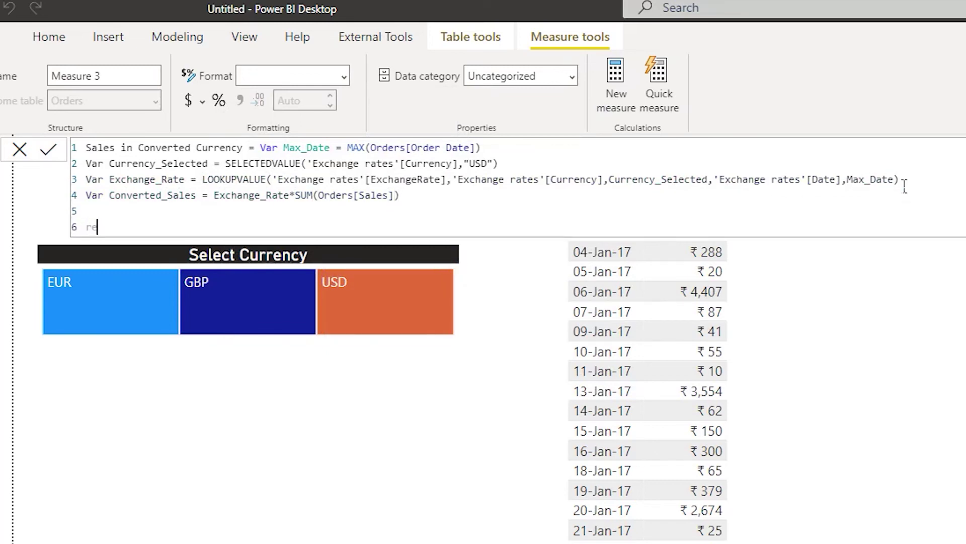
{"action": "type", "text": "n Converted_Sales"}
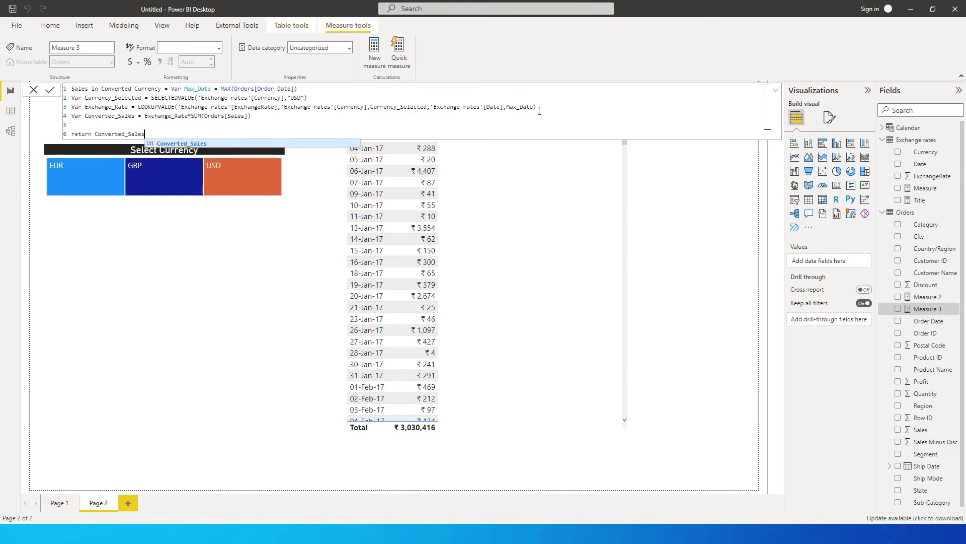
- Add the Sales in Converted Currency measure to the sales table and sort the table by Order Date descending
{"action": "left_click", "coordinate": [578, 227]}
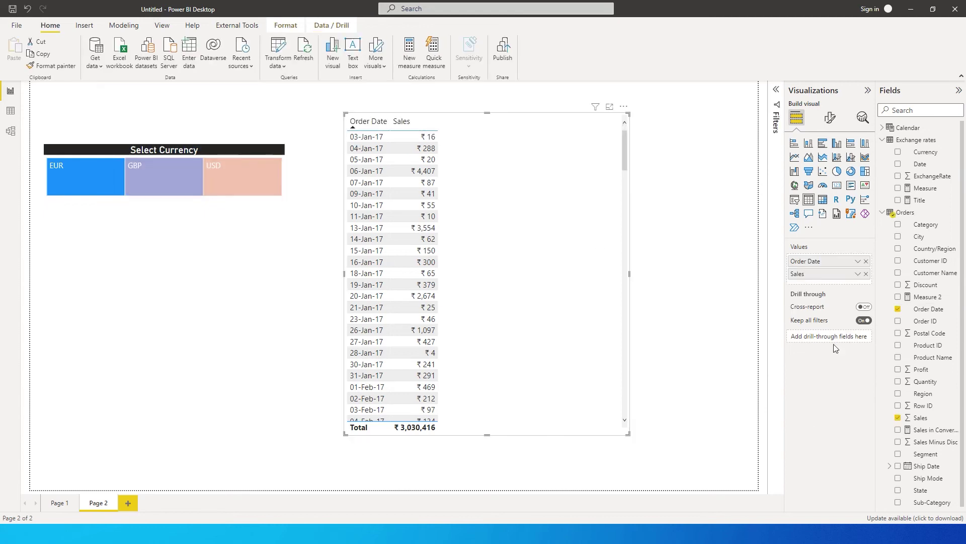
{"action": "left_click_drag", "start_coordinate": [937, 435], "coordinate": [546, 272]}
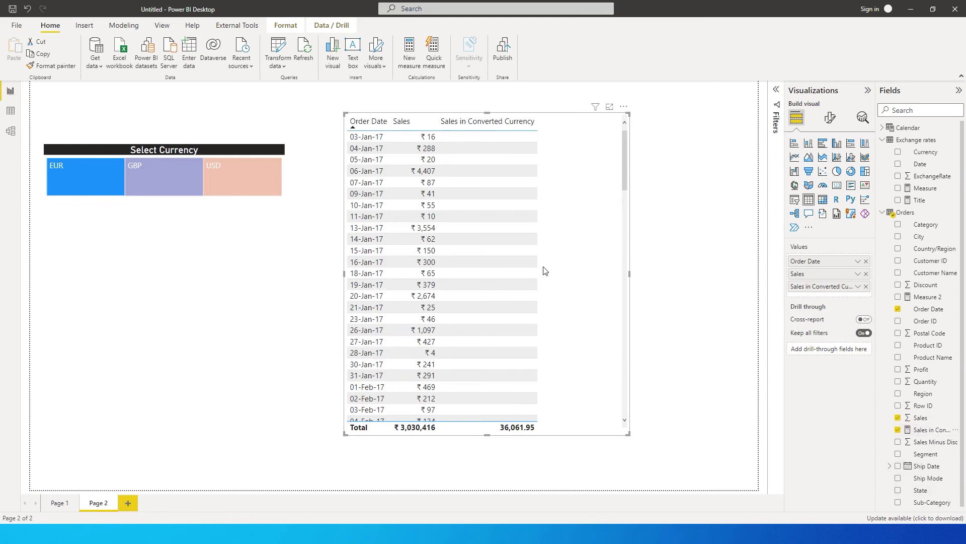
{"action": "scroll", "coordinate": [624, 163], "scroll_direction": "down", "scroll_amount": 10}
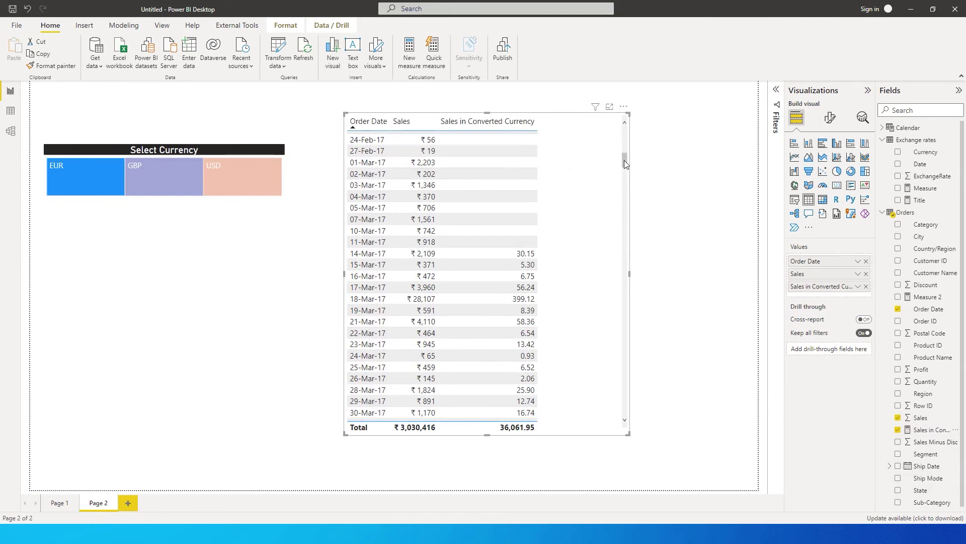
{"action": "left_click_drag", "start_coordinate": [623, 161], "coordinate": [624, 131]}
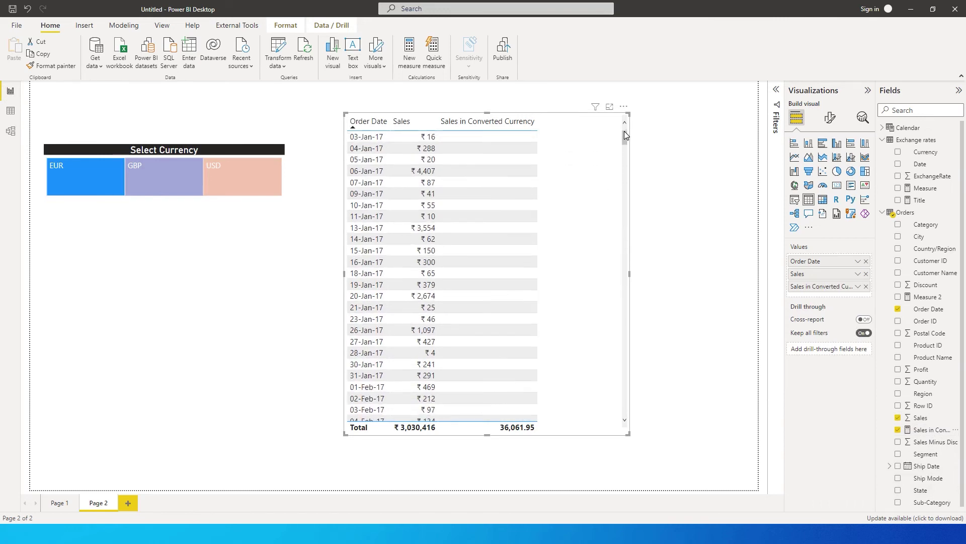
{"action": "left_click", "coordinate": [354, 126]}
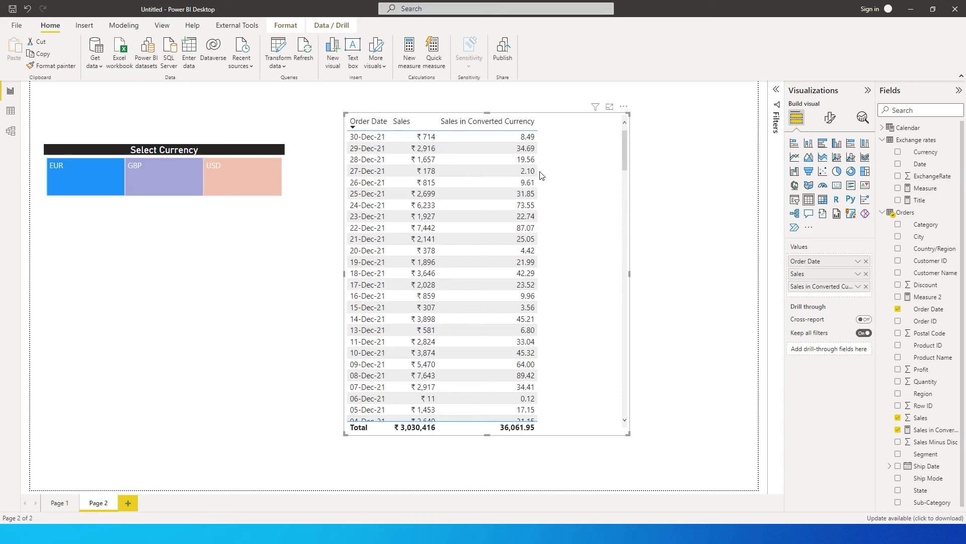
- Sort the Exchange rates data by Date ascending to check its earliest dates, and return to the report page
{"action": "left_click", "coordinate": [11, 110]}
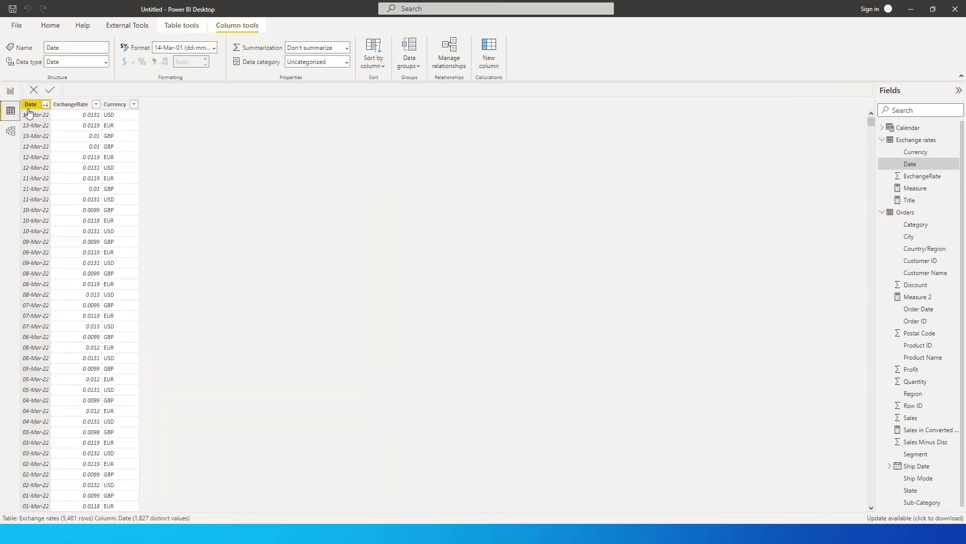
{"action": "left_click", "coordinate": [46, 104]}
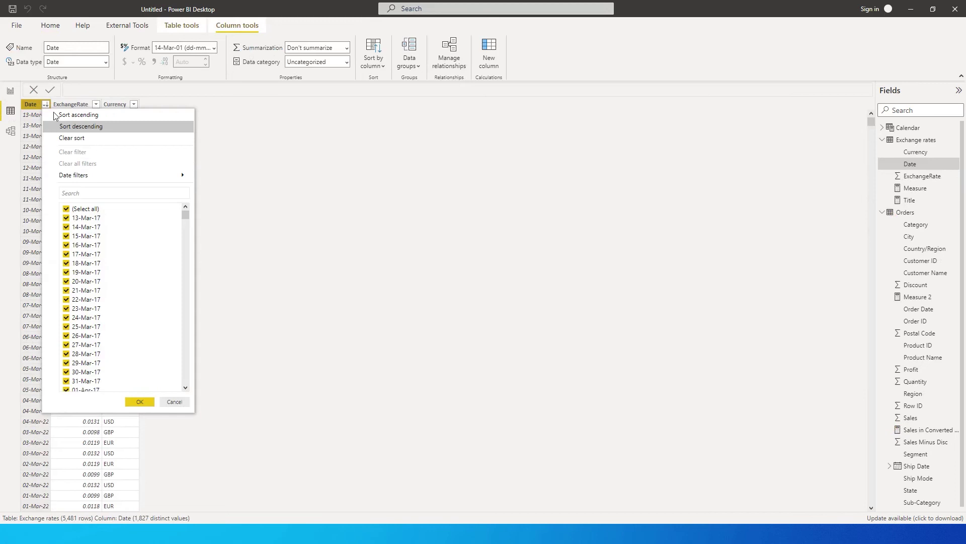
{"action": "left_click", "coordinate": [80, 115]}
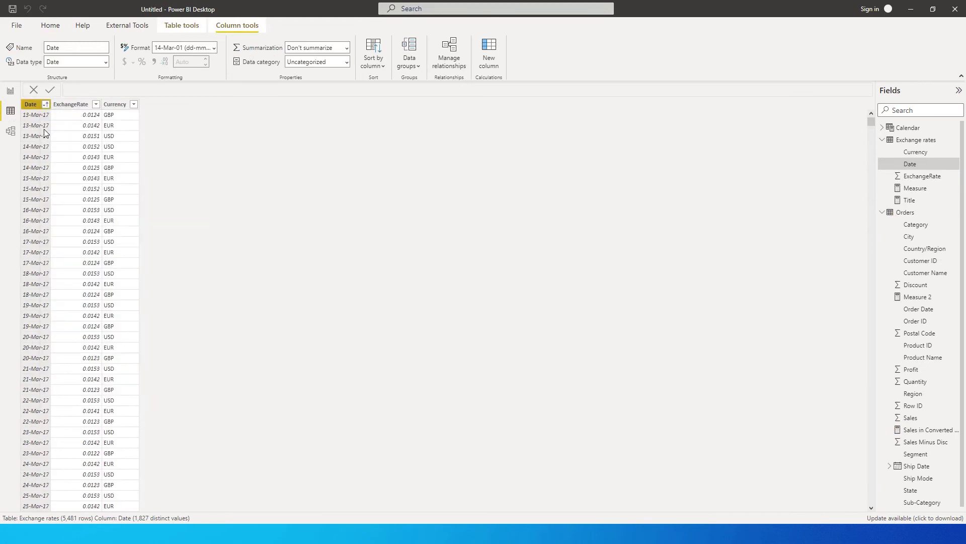
{"action": "left_click", "coordinate": [10, 91]}
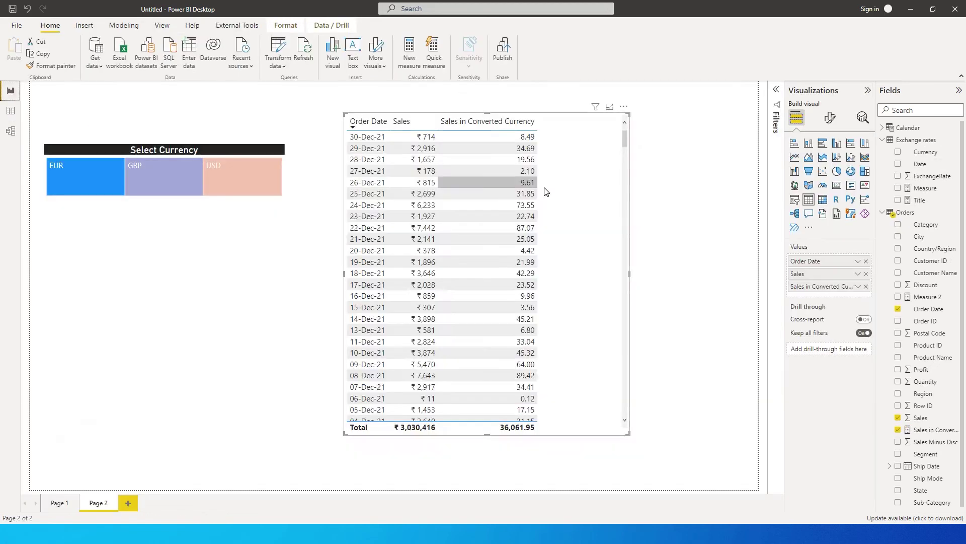
- Check the sales table in ascending and descending Order Date order, and compare converted values with GBP and USD selected in the currency treemap
{"action": "left_click", "coordinate": [351, 126]}
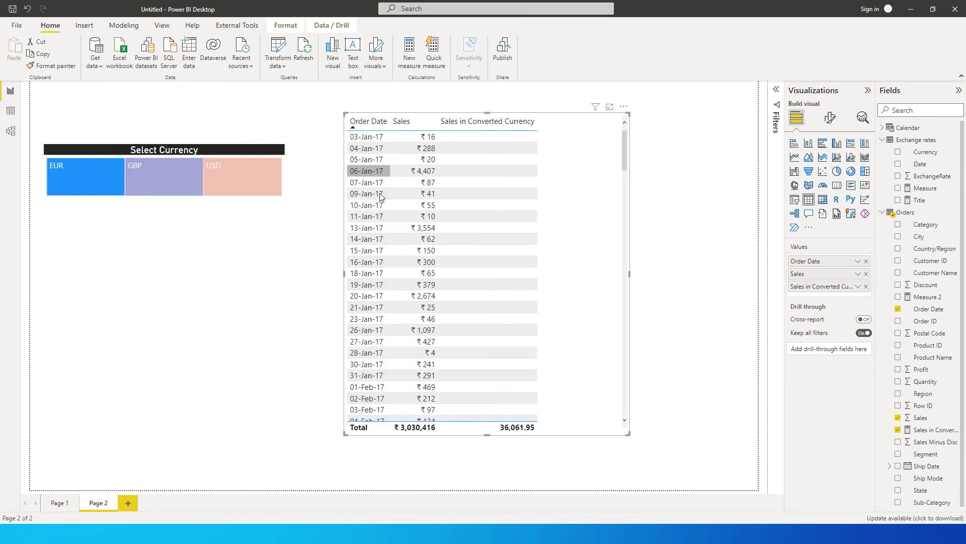
{"action": "left_click", "coordinate": [351, 126]}
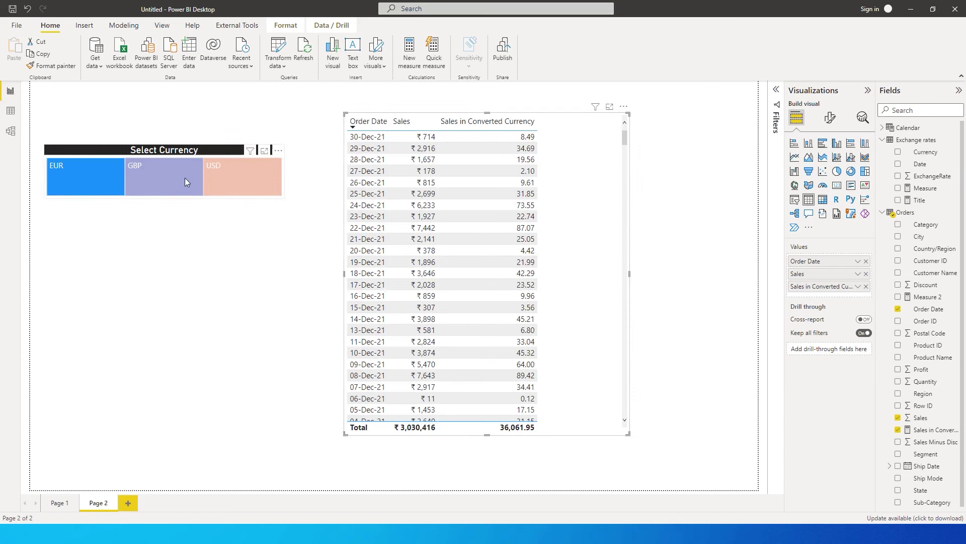
{"action": "left_click", "coordinate": [159, 182]}
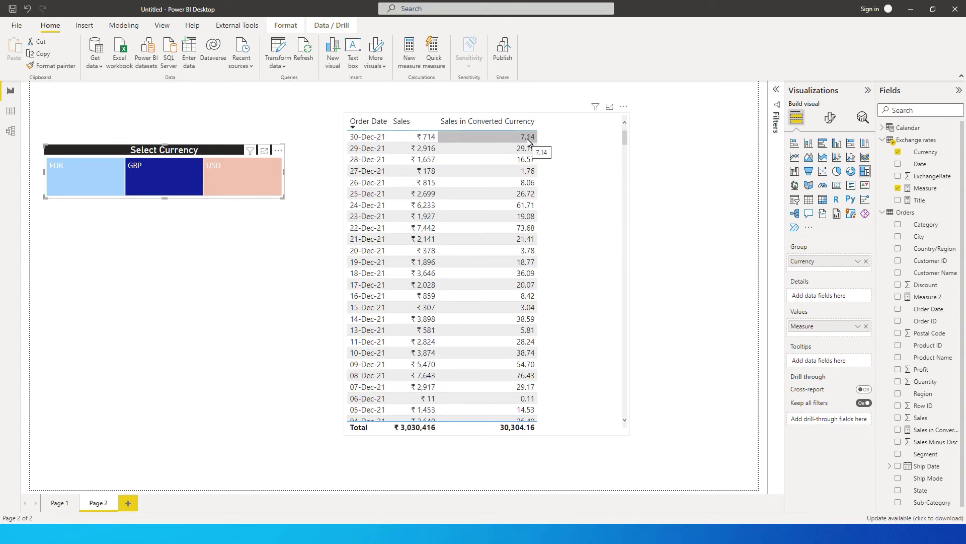
{"action": "left_click", "coordinate": [233, 188]}
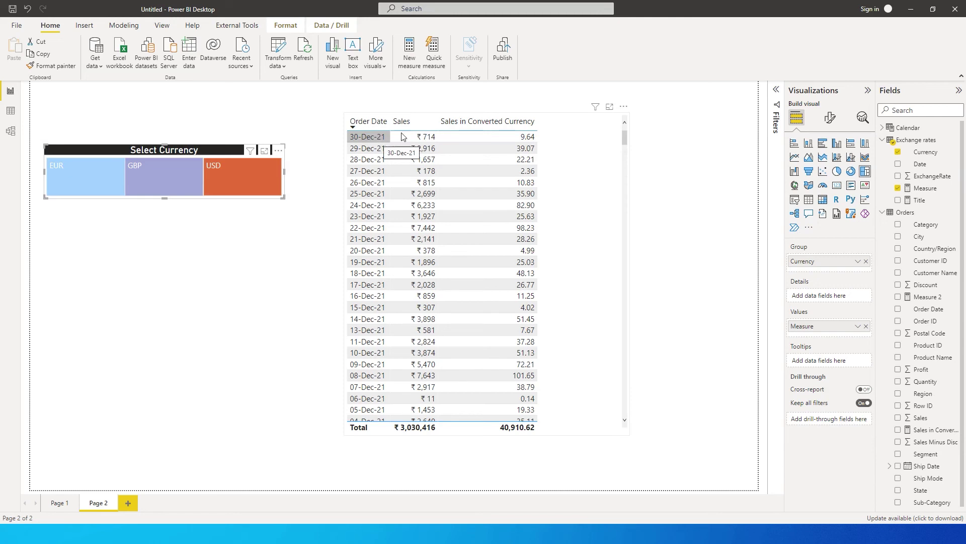
- Try the Bold header style preset on the sales table and settle on Alternating rows
{"action": "left_click", "coordinate": [550, 149]}
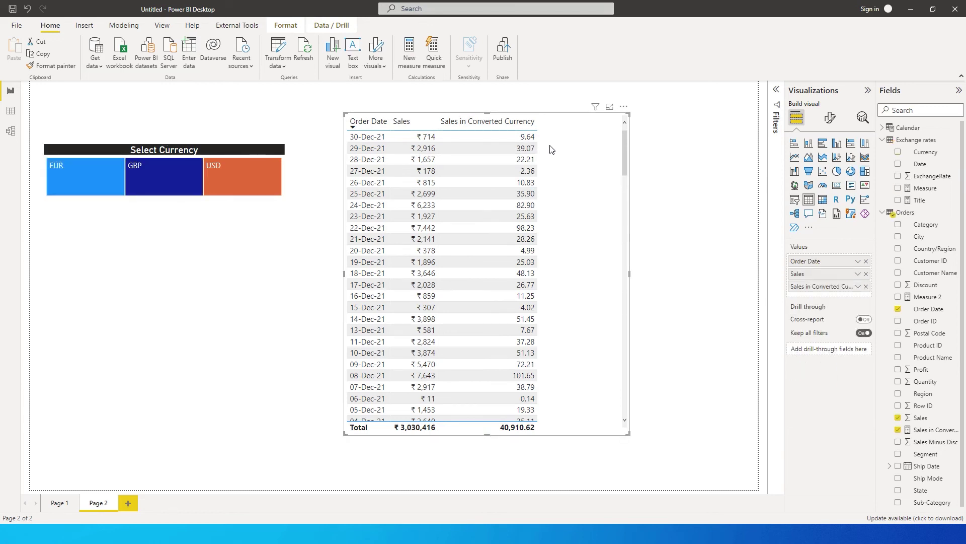
{"action": "left_click", "coordinate": [832, 119]}
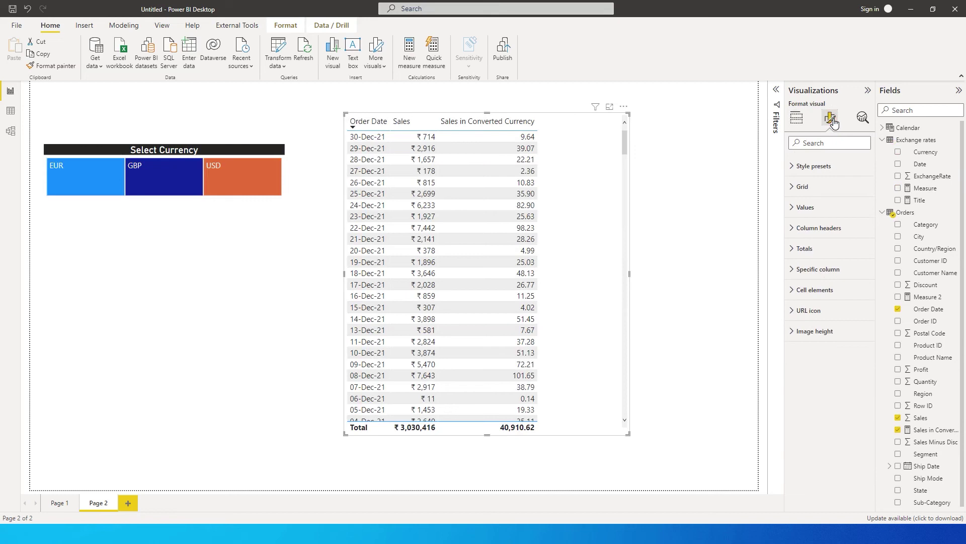
{"action": "left_click", "coordinate": [811, 185]}
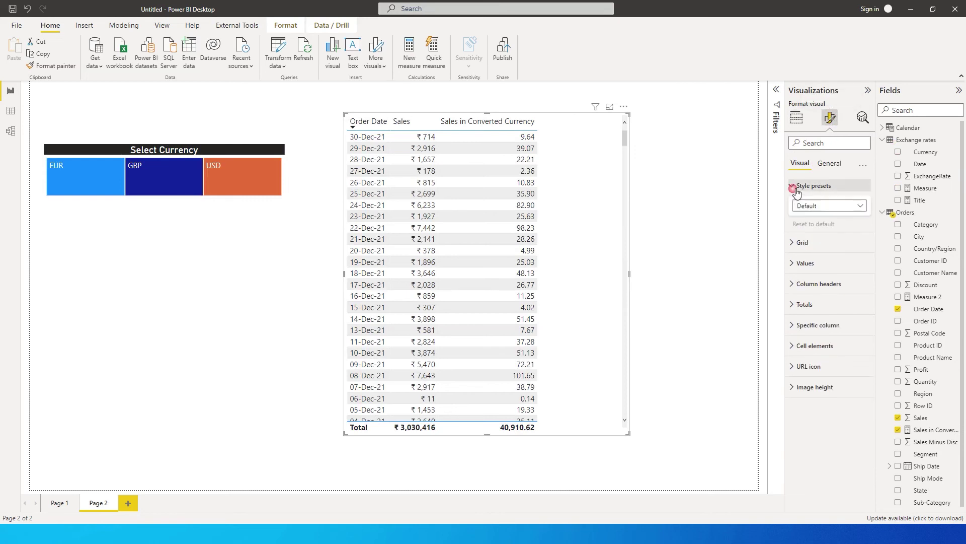
{"action": "left_click", "coordinate": [821, 206]}
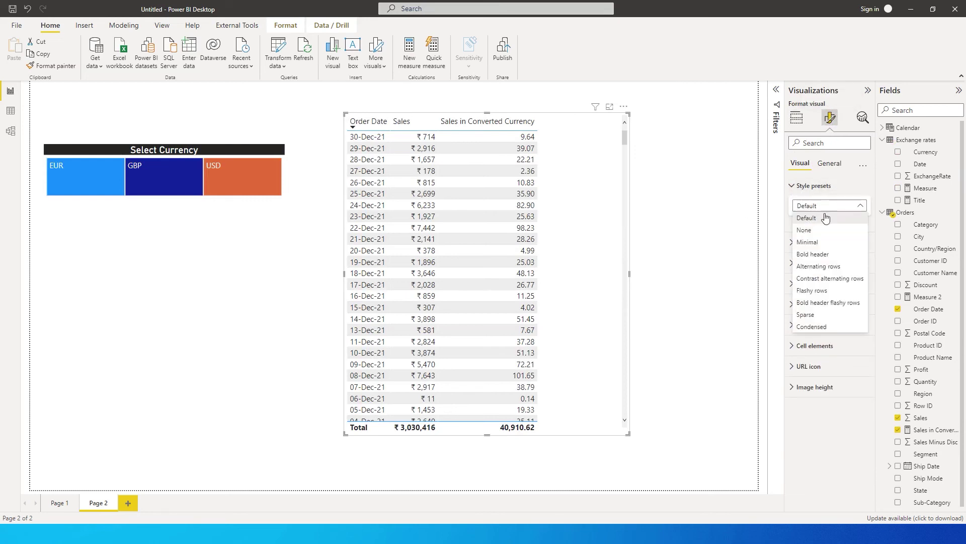
{"action": "left_click", "coordinate": [822, 257]}
{"action": "left_click", "coordinate": [830, 207]}
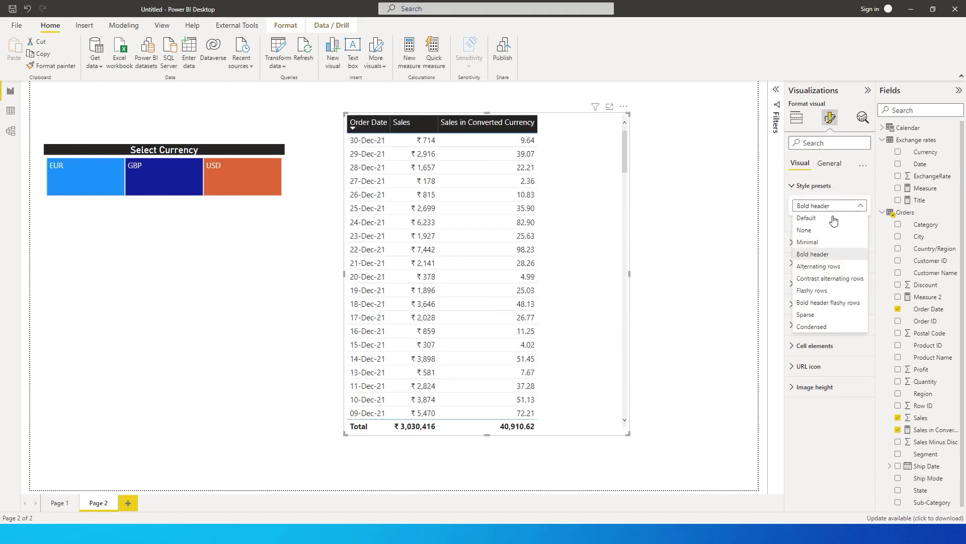
{"action": "left_click", "coordinate": [824, 267]}
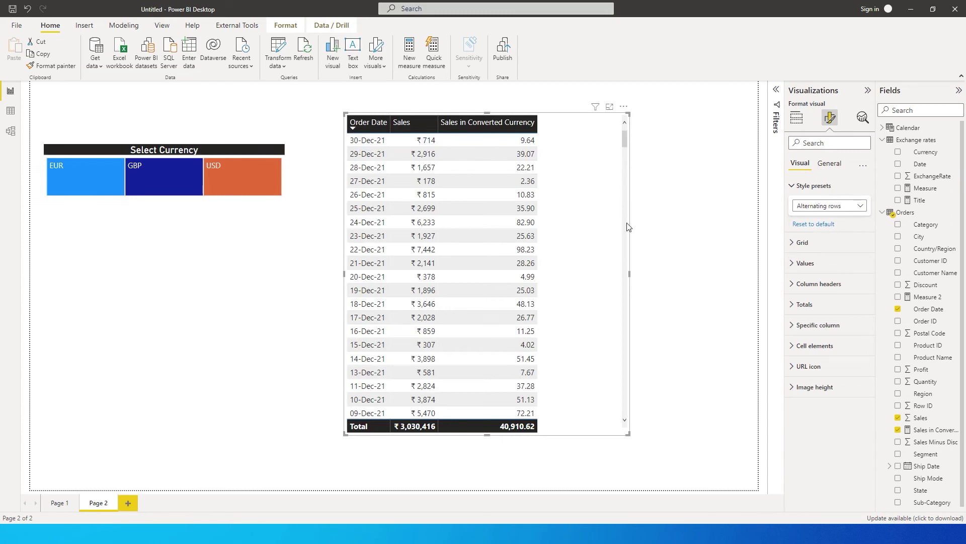
- Create a new measure named Dynamic Title in the Orders table
{"action": "left_click", "coordinate": [797, 117]}
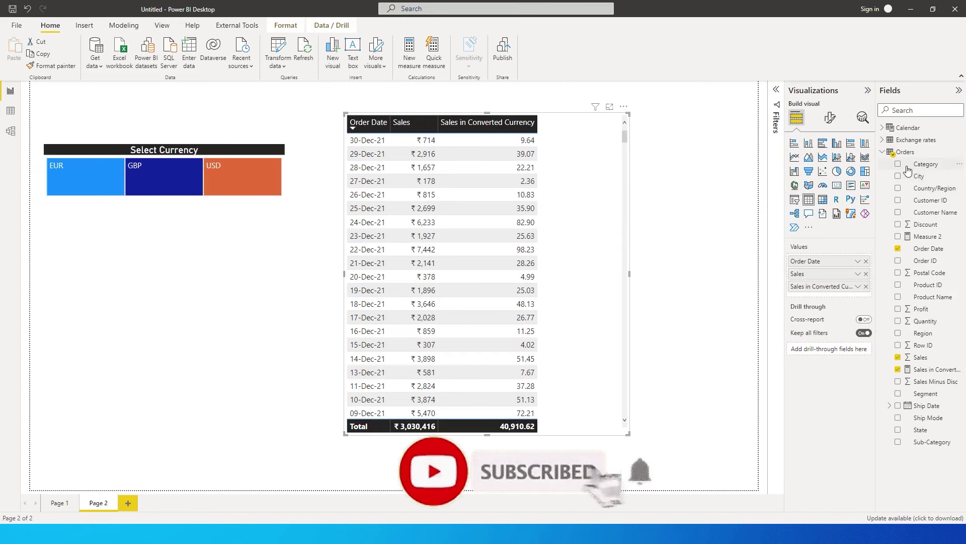
{"action": "left_click", "coordinate": [960, 152]}
{"action": "left_click", "coordinate": [907, 160]}
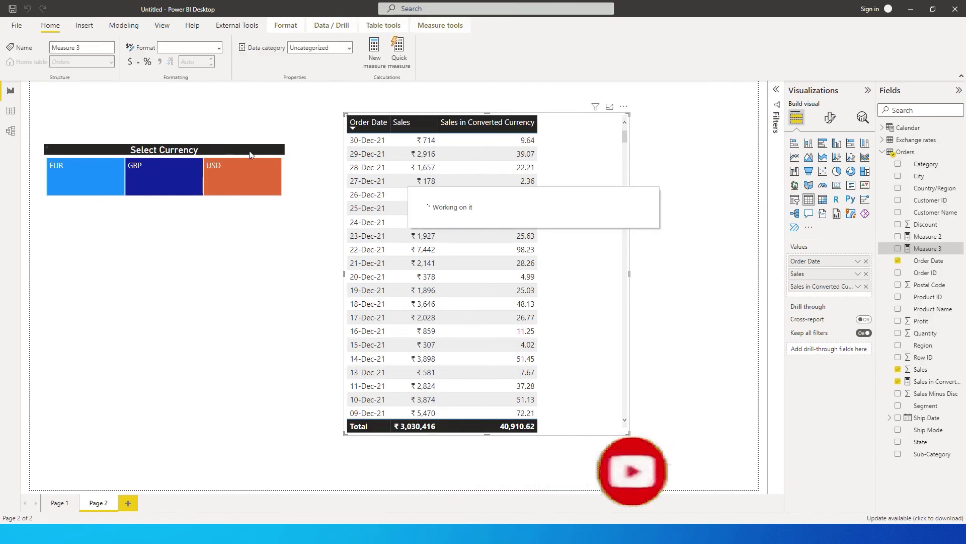
{"action": "type", "text": "DynTitle"}
{"action": "type", "text": "namic Title ="}
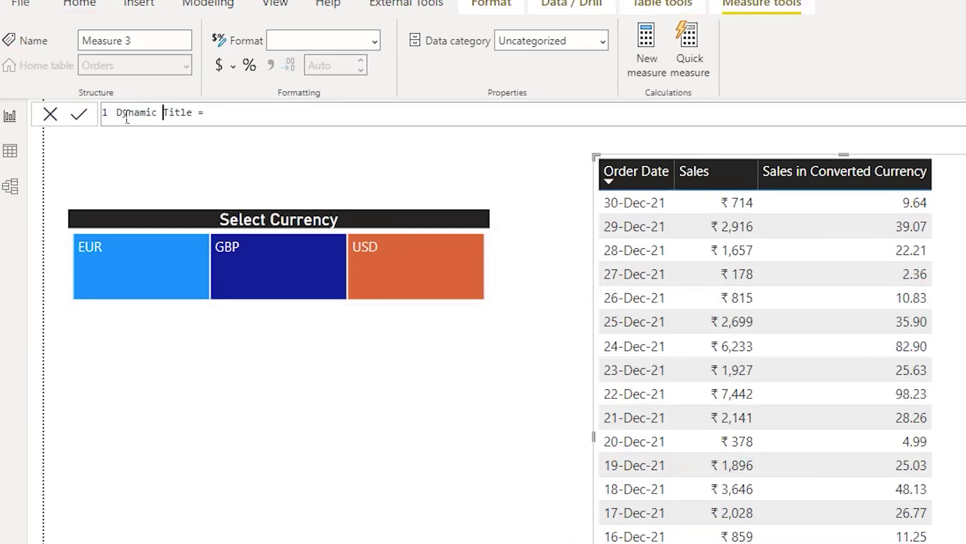
- Start the Dynamic Title formula with the text string "Displaying Values in "
{"action": "left_click", "coordinate": [227, 114]}
{"action": "type", "text": "\""}
{"action": "type", "text": "Displaye"}
{"action": "type", "text": "d in"}
{"action": "key", "text": "BackSpace"}
{"action": "key", "text": "BackSpace"}
{"action": "key", "text": "BackSpace"}
{"action": "key", "text": "BackSpace"}
{"action": "key", "text": "BackSpace"}
{"action": "type", "text": "n"}
{"action": "key", "text": "BackSpace"}
{"action": "type", "text": "ing Values in \""}
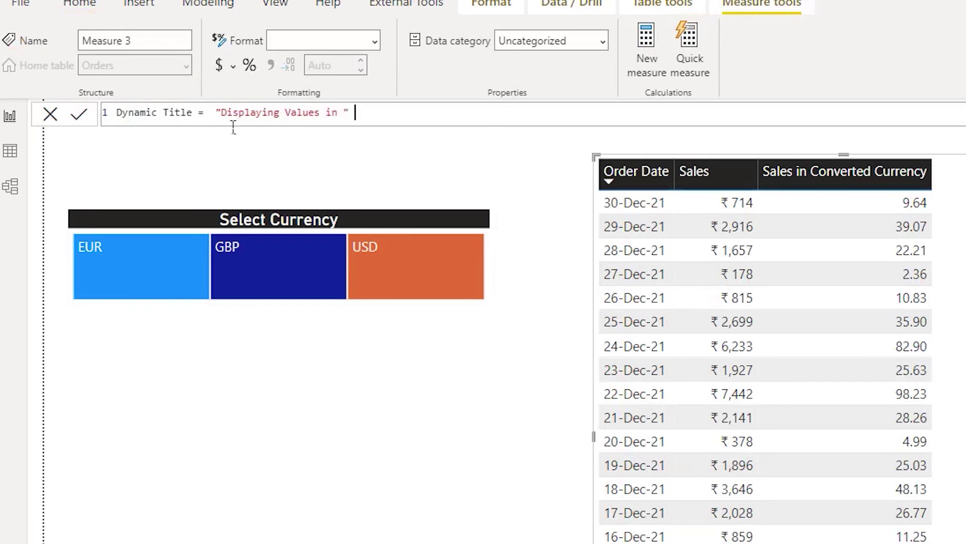
- Complete the Dynamic Title formula by appending & SELECTEDVALUE('Exchange rates'[Currency],"USD") and commit the measure
{"action": "type", "text": " & Select"}
{"action": "key", "text": "Down"}
{"action": "key", "text": "Tab"}
{"action": "key", "text": "Down"}
{"action": "key", "text": "Down"}
{"action": "key", "text": "Down"}
{"action": "key", "text": "Down"}
{"action": "key", "text": "Down"}
{"action": "key", "text": "Down"}
{"action": "key", "text": "Down"}
{"action": "key", "text": "Down"}
{"action": "key", "text": "Down"}
{"action": "key", "text": "Down"}
{"action": "key", "text": "Down"}
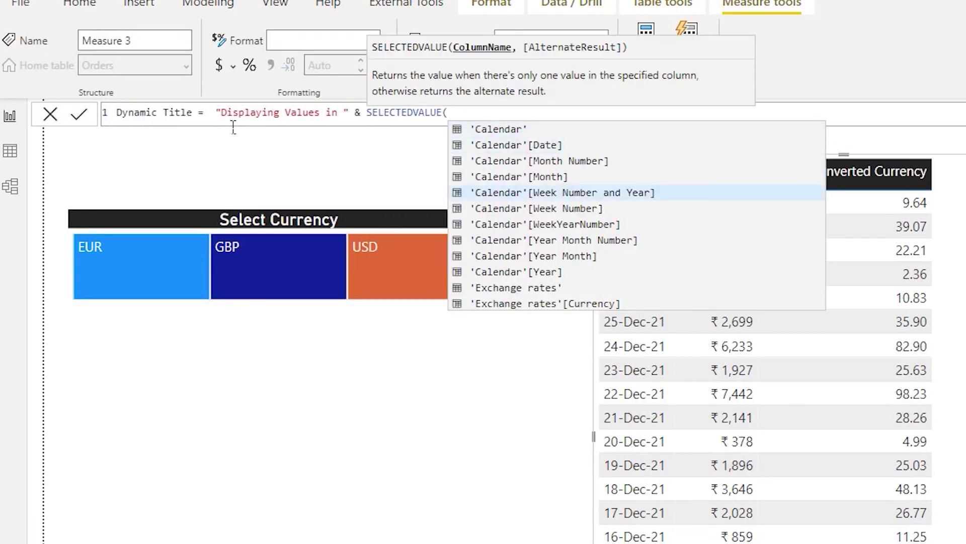
{"action": "key", "text": "Tab"}
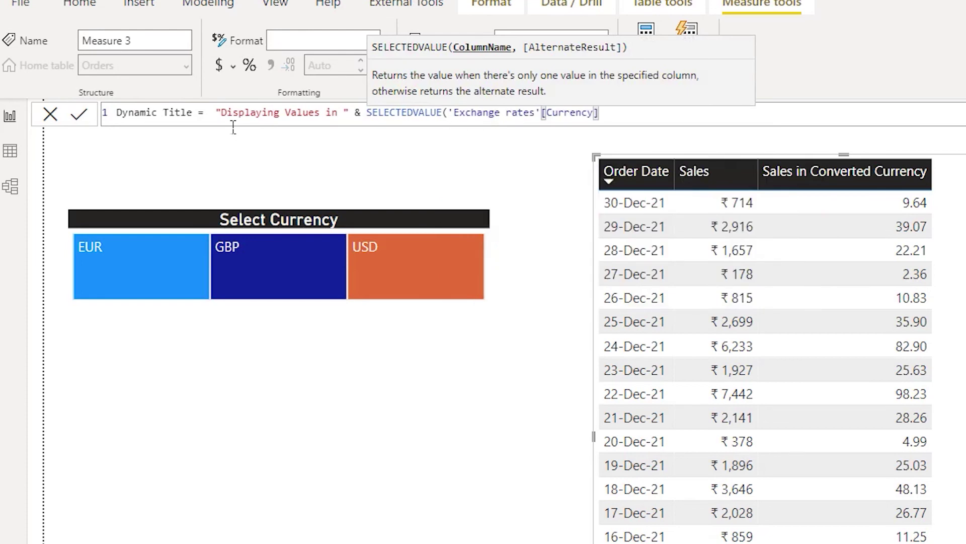
{"action": "type", "text": ",\"USD\")"}
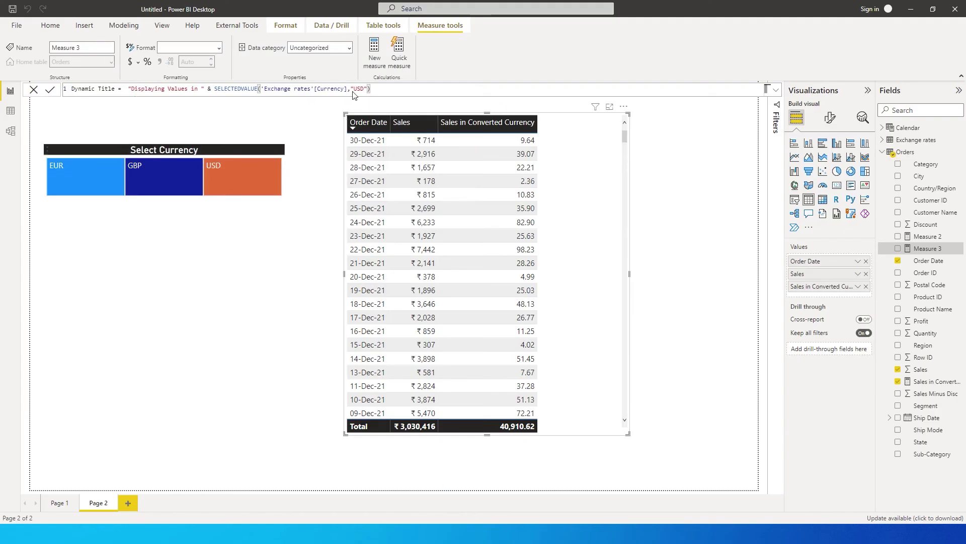
{"action": "key", "text": "Return"}
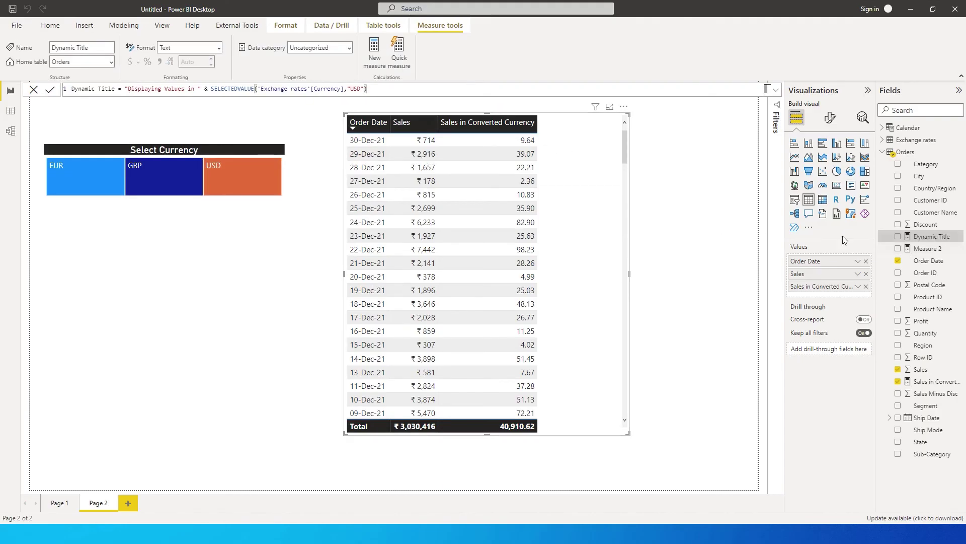
- Turn on the sales table's title and base its text on the Dynamic Title measure as a field value
{"action": "left_click", "coordinate": [830, 118]}
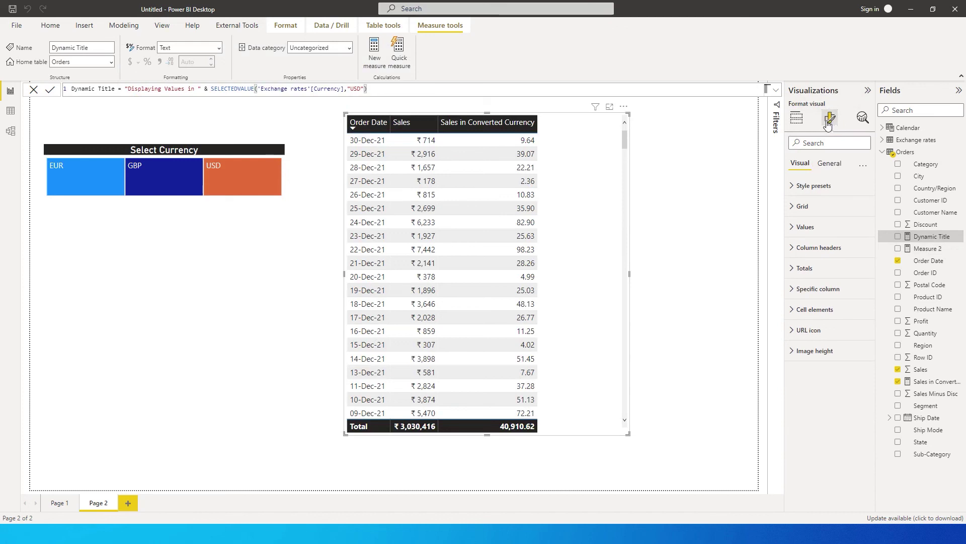
{"action": "left_click", "coordinate": [828, 164]}
{"action": "left_click", "coordinate": [805, 207]}
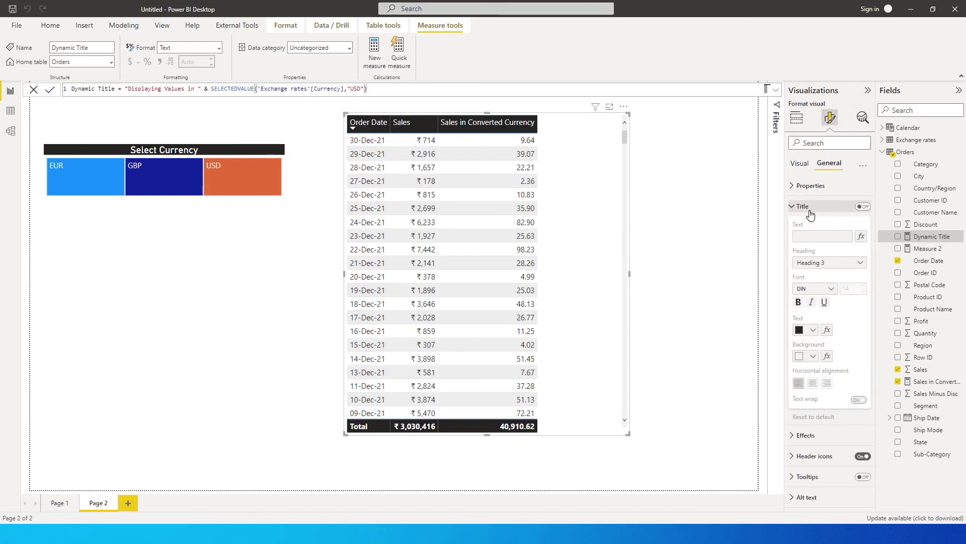
{"action": "left_click", "coordinate": [864, 207]}
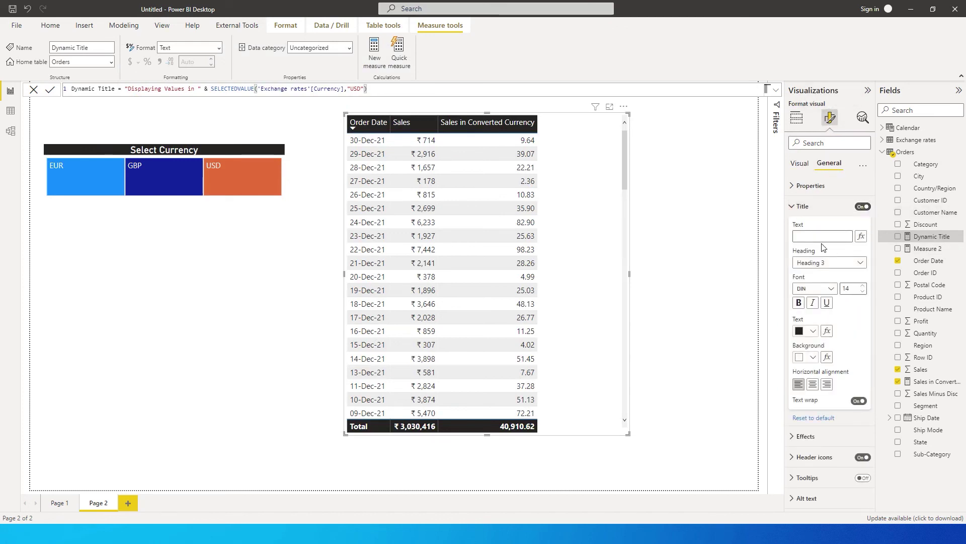
{"action": "left_click", "coordinate": [862, 238]}
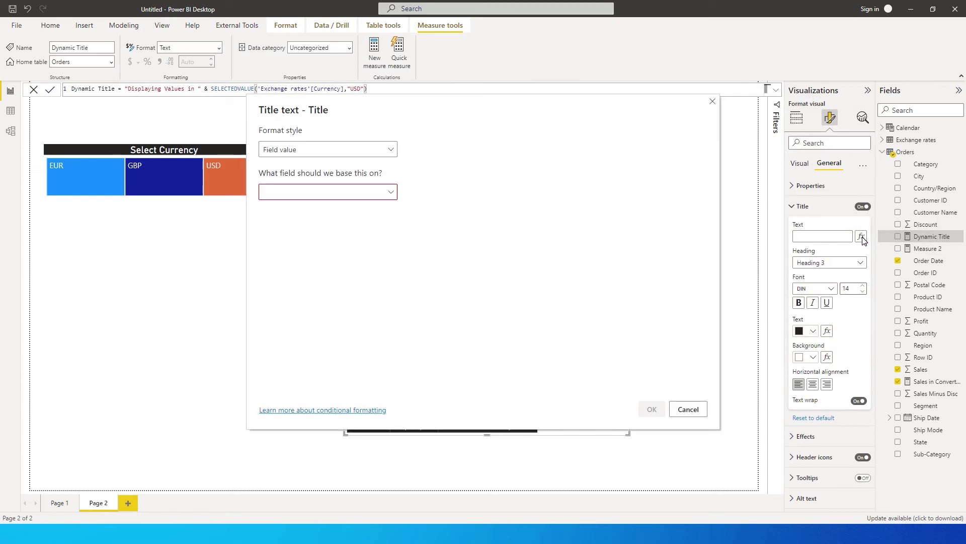
{"action": "left_click", "coordinate": [362, 192]}
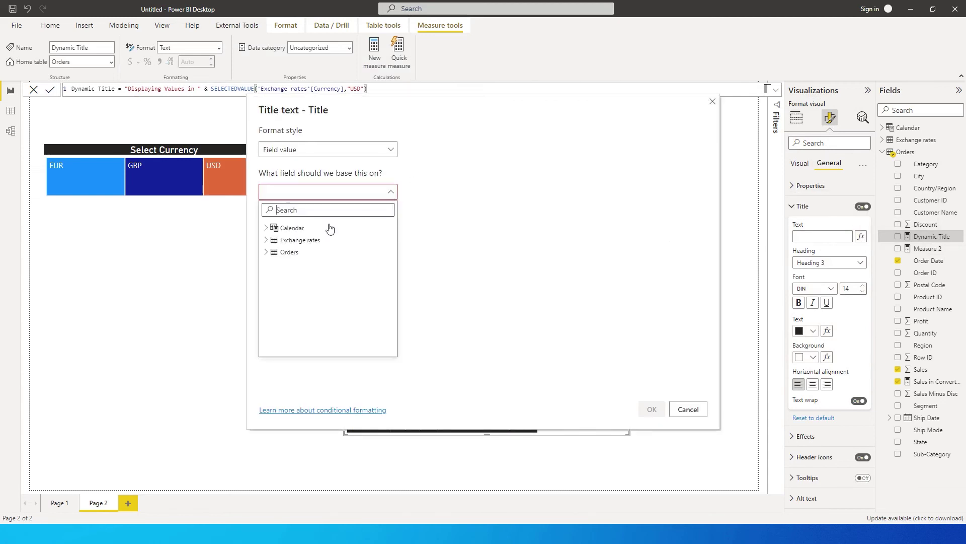
{"action": "left_click", "coordinate": [272, 252]}
{"action": "scroll", "coordinate": [317, 287], "scroll_direction": "down", "scroll_amount": 3}
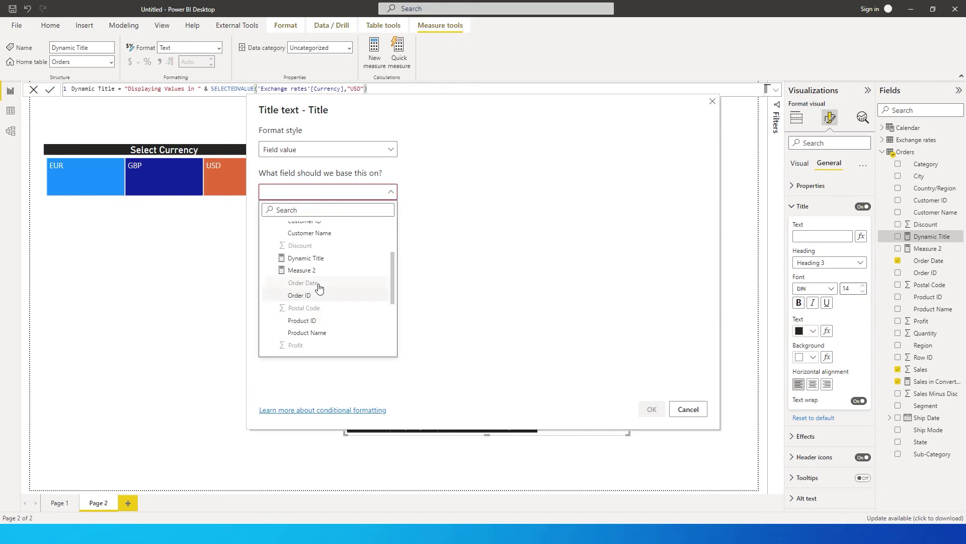
{"action": "left_click", "coordinate": [307, 258]}
{"action": "left_click", "coordinate": [652, 408]}
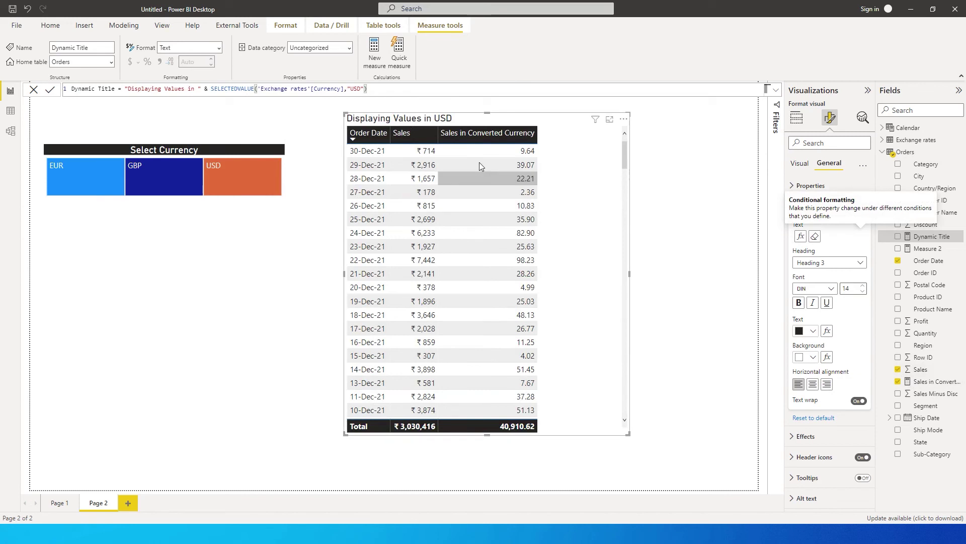
- Center the sales table's title and give it a black background with white text
{"action": "left_click", "coordinate": [813, 384]}
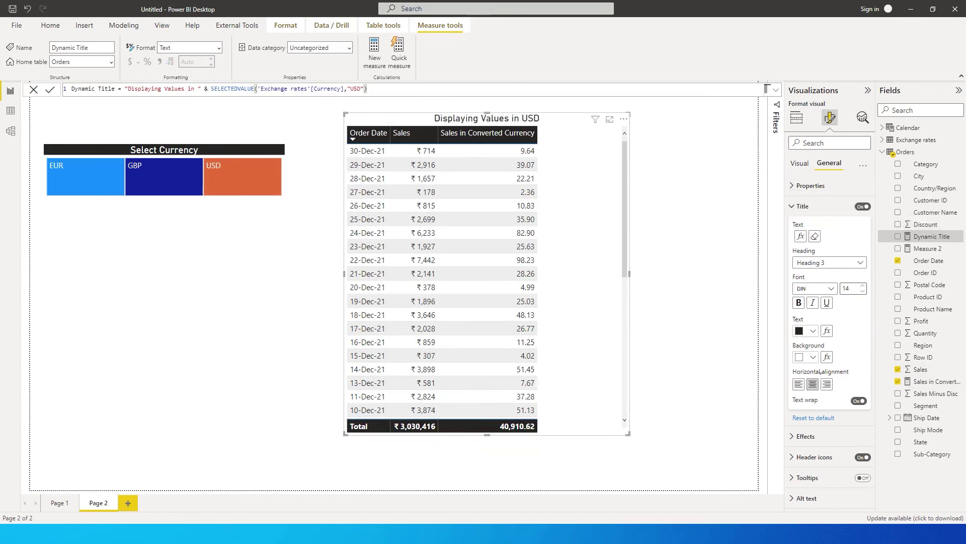
{"action": "left_click", "coordinate": [813, 357]}
{"action": "left_click", "coordinate": [820, 313]}
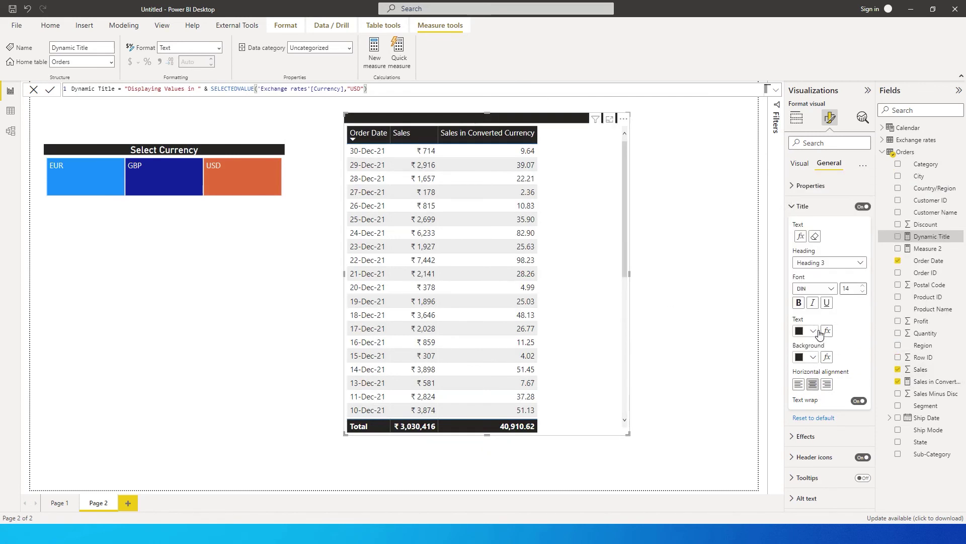
{"action": "left_click", "coordinate": [814, 332]}
{"action": "left_click", "coordinate": [805, 365]}
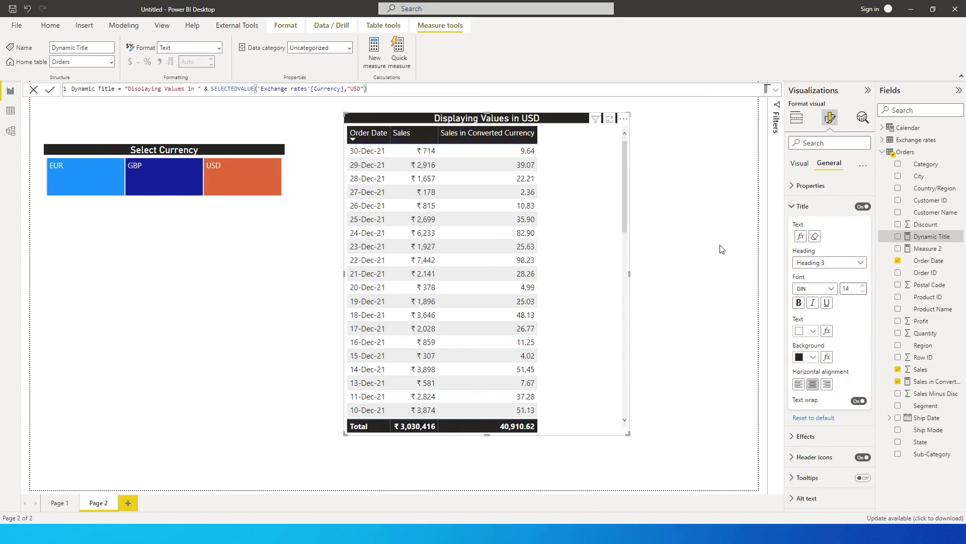
- Check how the sales table's title responds with GBP selected in the currency treemap
{"action": "left_click", "coordinate": [695, 255]}
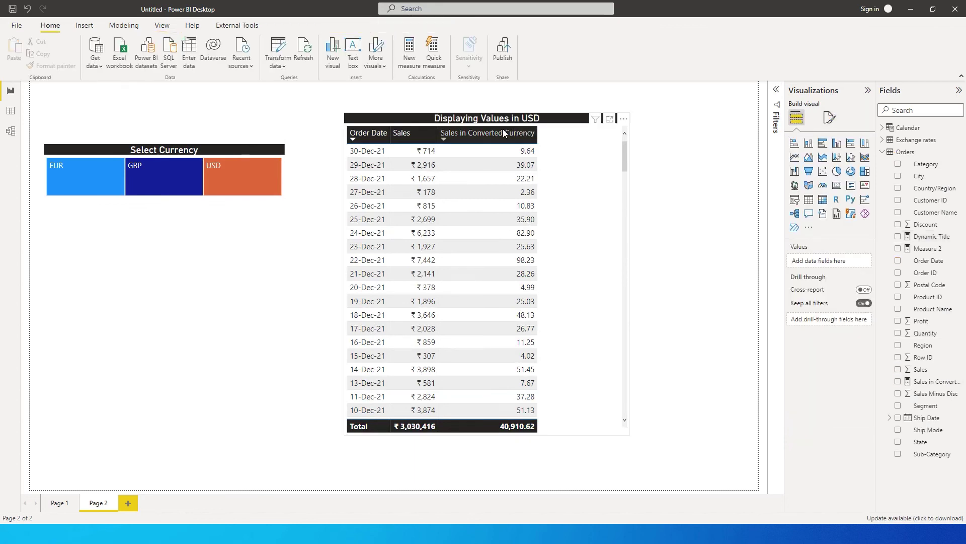
{"action": "left_click", "coordinate": [176, 178]}
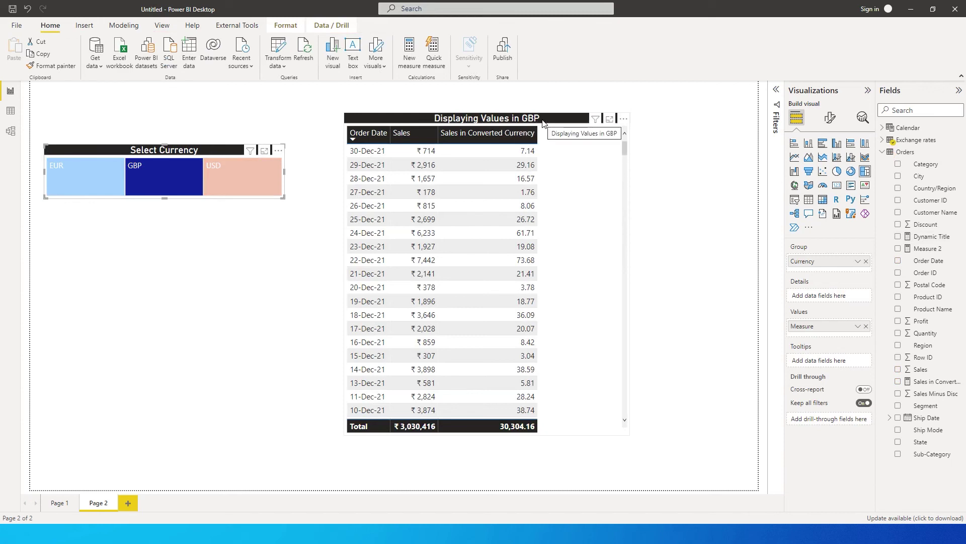
{"action": "left_click", "coordinate": [633, 209]}
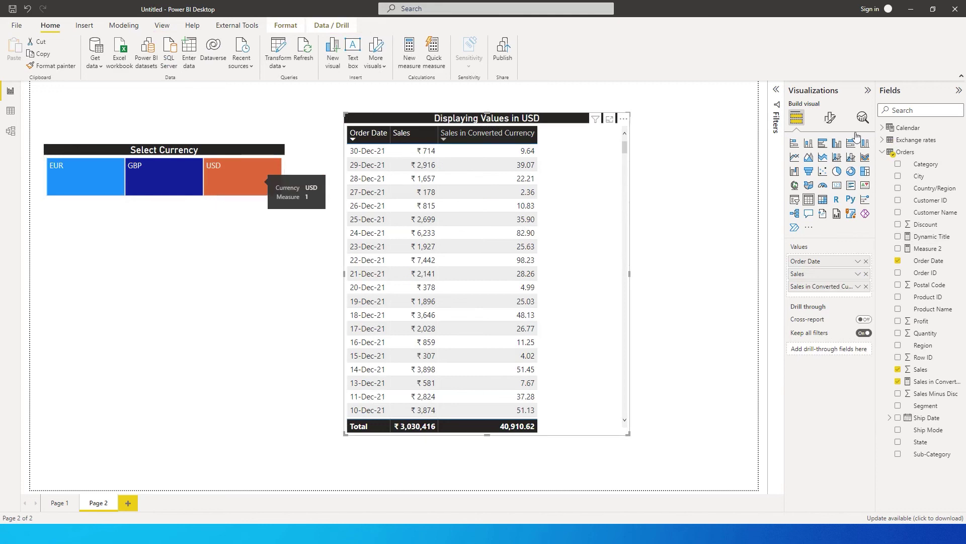
- Format the Sales in Converted Currency measure as dollar currency with 0 decimals and check it with GBP selected in the treemap
{"action": "left_click", "coordinate": [930, 382]}
{"action": "left_click", "coordinate": [131, 62]}
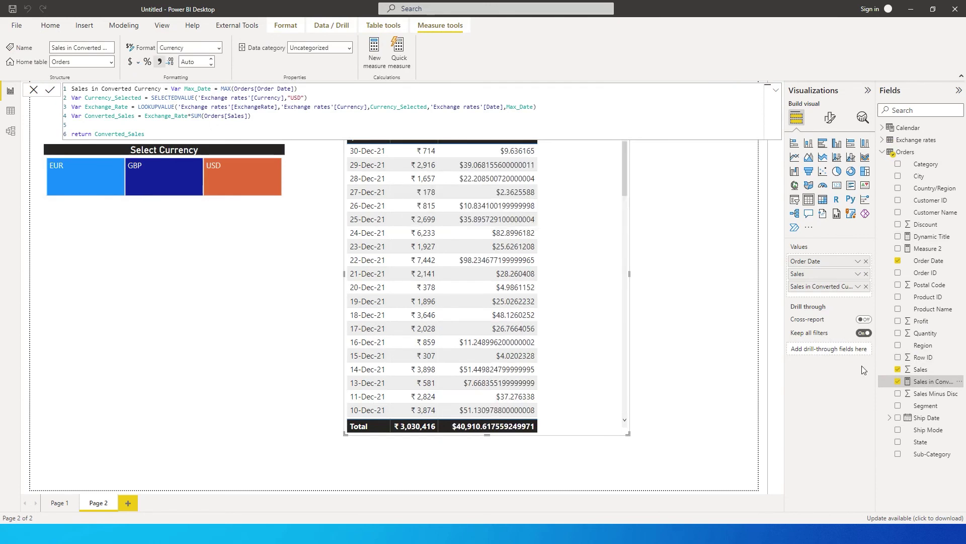
{"action": "left_click", "coordinate": [199, 62]}
{"action": "left_click", "coordinate": [205, 67]}
{"action": "key", "text": "BackSpace"}
{"action": "key", "text": "BackSpace"}
{"action": "key", "text": "BackSpace"}
{"action": "key", "text": "BackSpace"}
{"action": "type", "text": "0"}
{"action": "key", "text": "Return"}
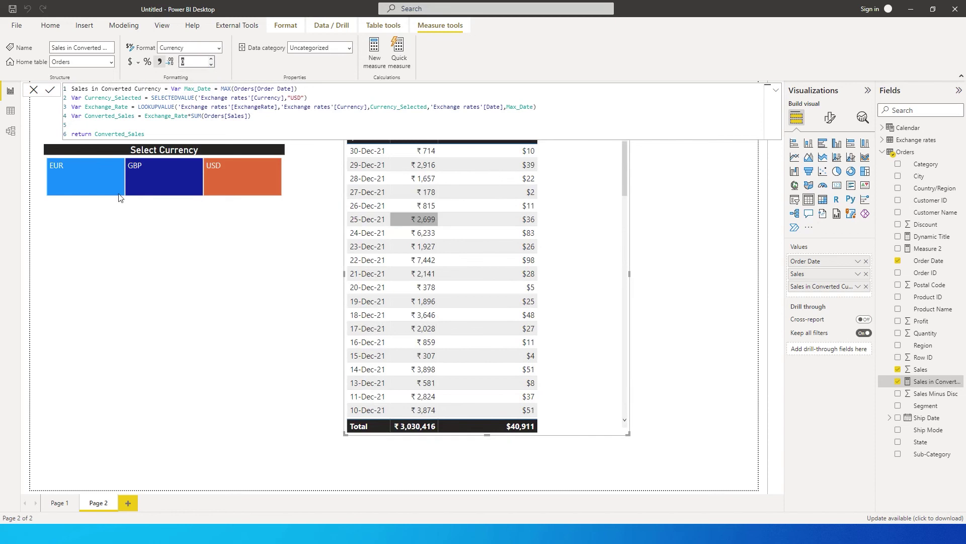
{"action": "left_click", "coordinate": [169, 184]}
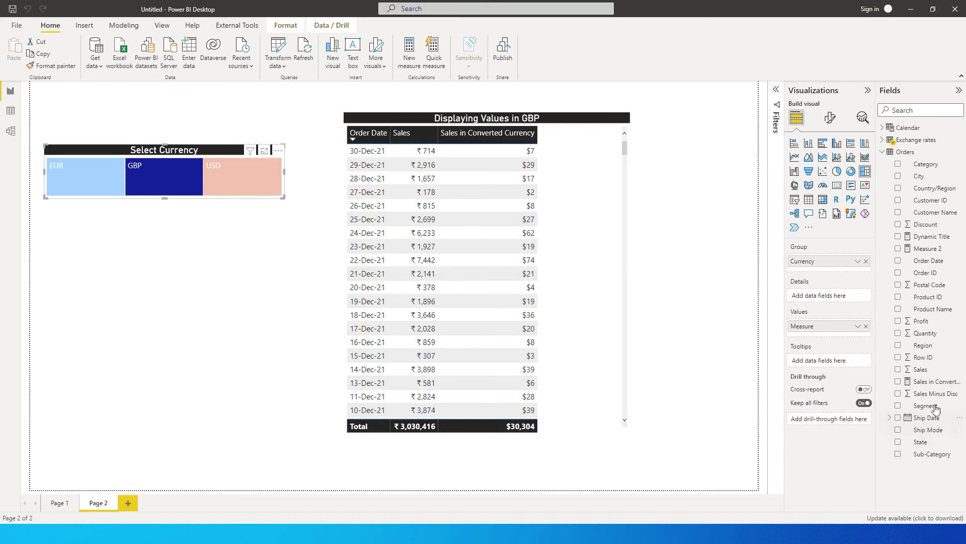
- In the Sales in Converted Currency formula, put Converted_Sales on its own line after return as the first argument of a FORMAT function
{"action": "left_click", "coordinate": [934, 382]}
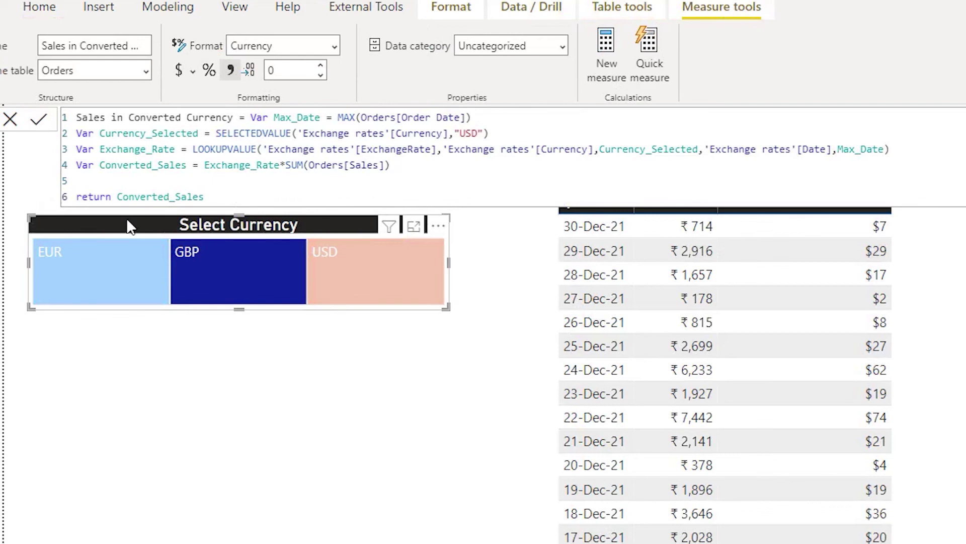
{"action": "left_click", "coordinate": [117, 197]}
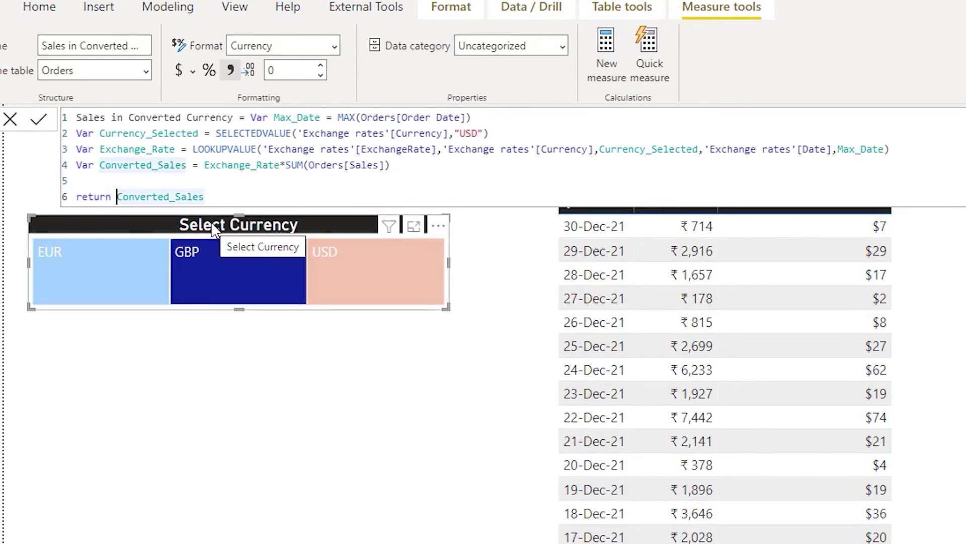
{"action": "key", "text": "shift+Return"}
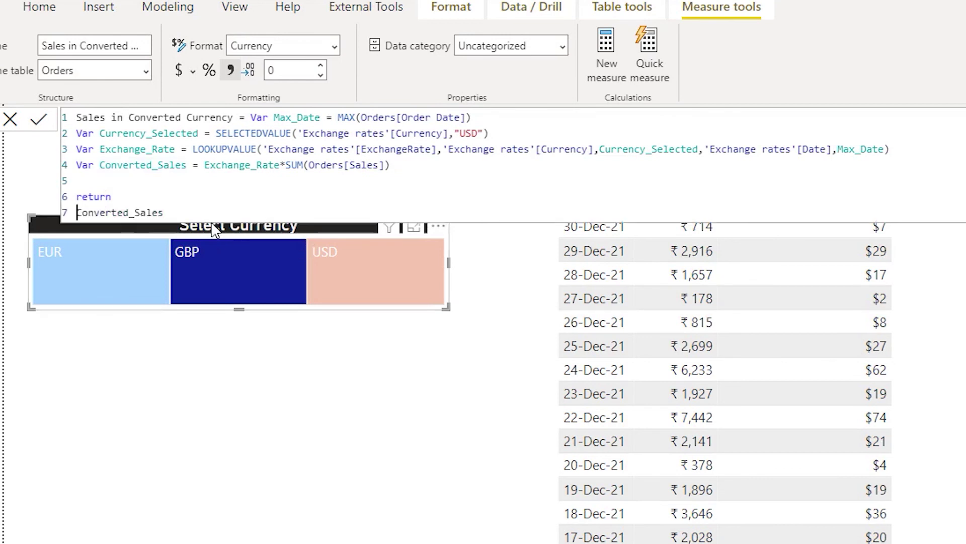
{"action": "type", "text": "Format"}
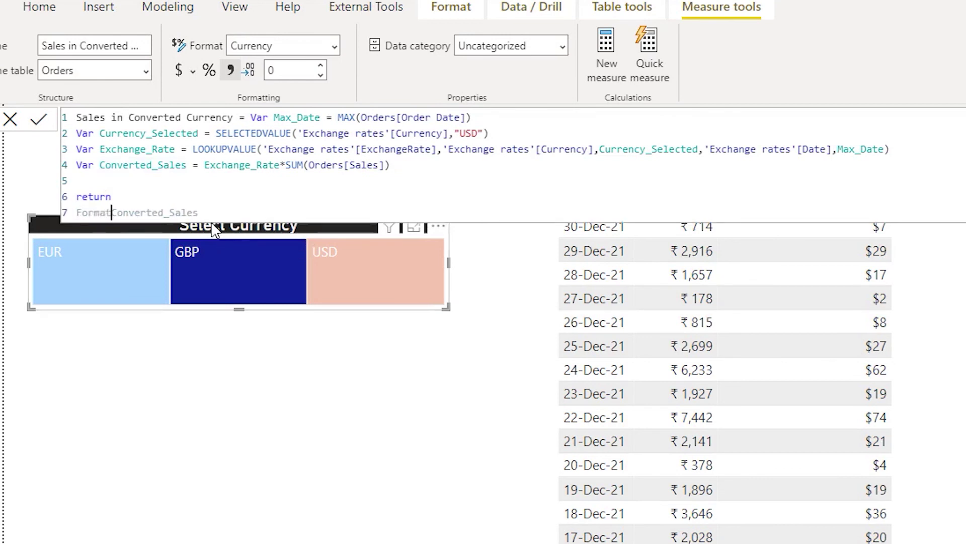
{"action": "key", "text": "Left"}
{"action": "key", "text": "Left"}
{"action": "type", "text": "("}
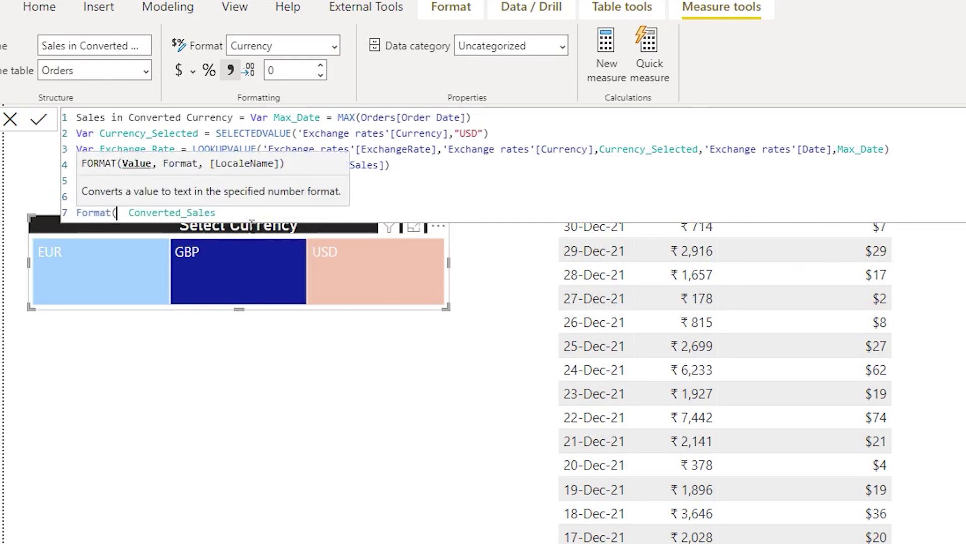
{"action": "left_click", "coordinate": [268, 218]}
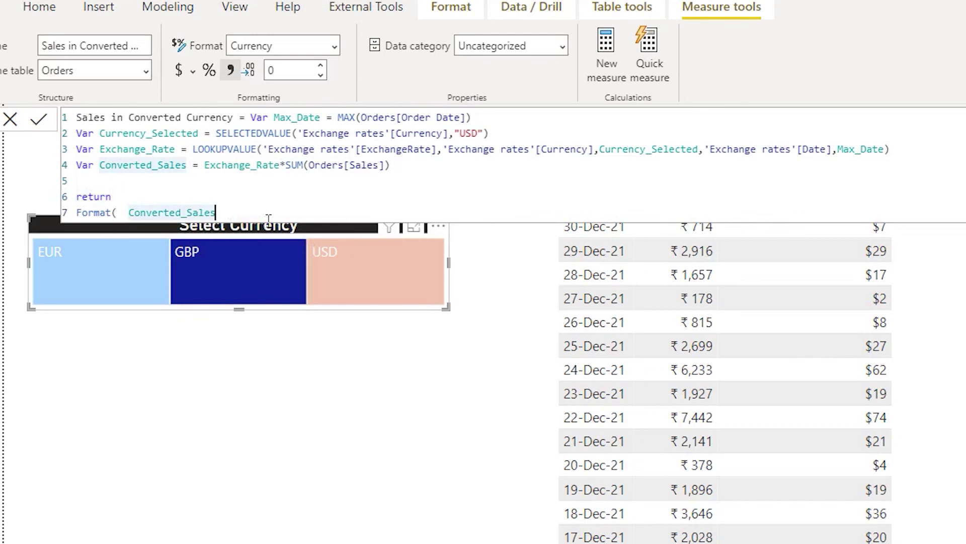
{"action": "type", "text": ","}
- Begin a SWITCH function on a new indented line as the second argument of the measure's FORMAT function
{"action": "key", "text": "shift+Return"}
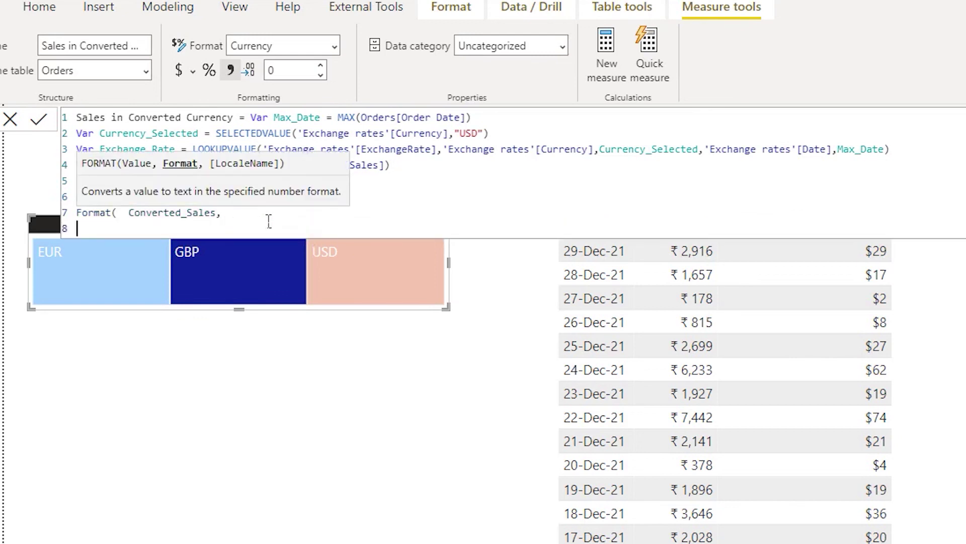
{"action": "key", "text": "Tab"}
{"action": "type", "text": "Swit"}
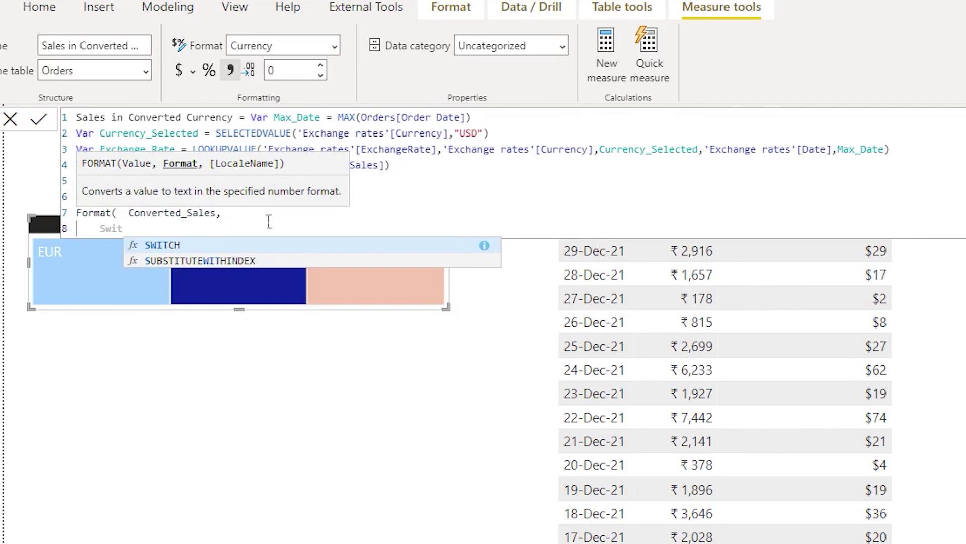
{"action": "key", "text": "Tab"}
{"action": "type", "text": "("}
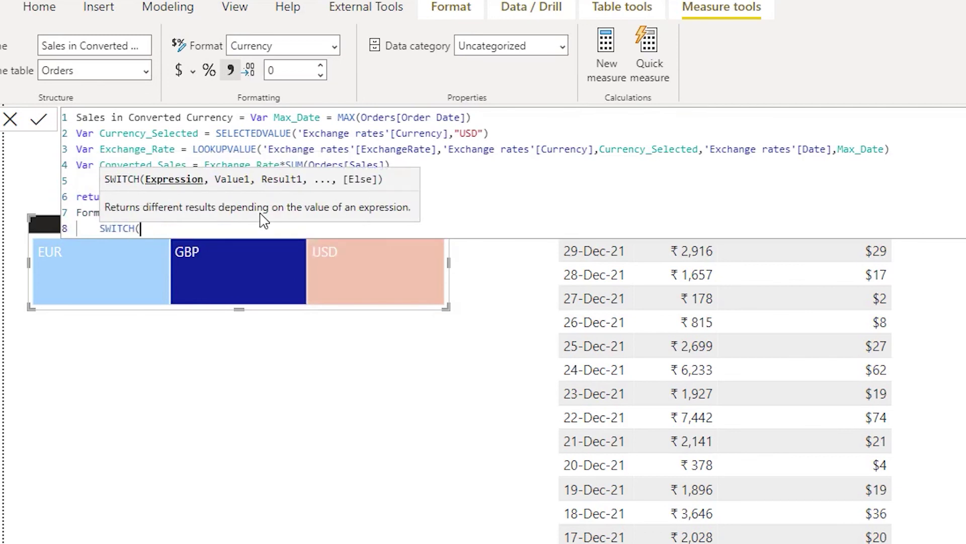
- Set the SWITCH expression to SELECTEDVALUE('Exchange rates'[Currency],"USD")
{"action": "type", "text": "selec"}
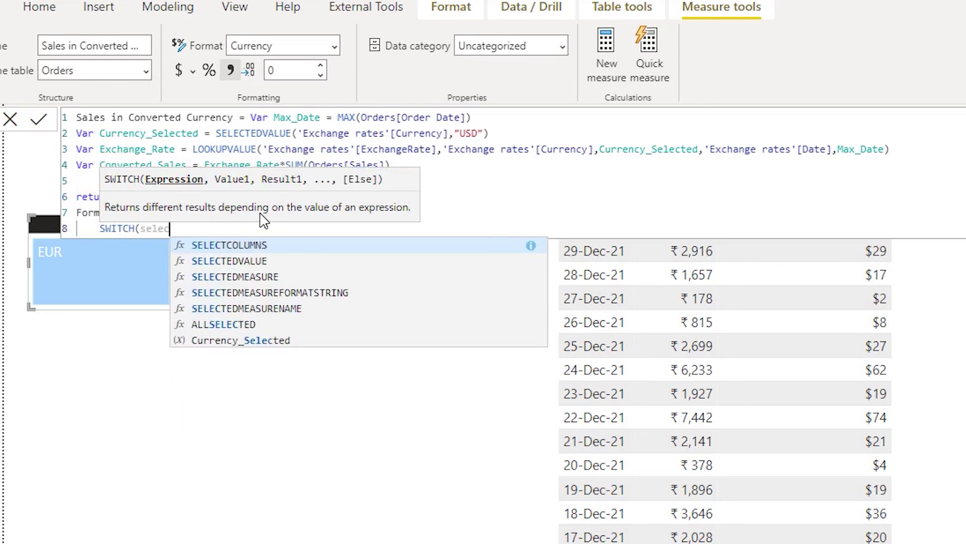
{"action": "key", "text": "Tab"}
{"action": "type", "text": "("}
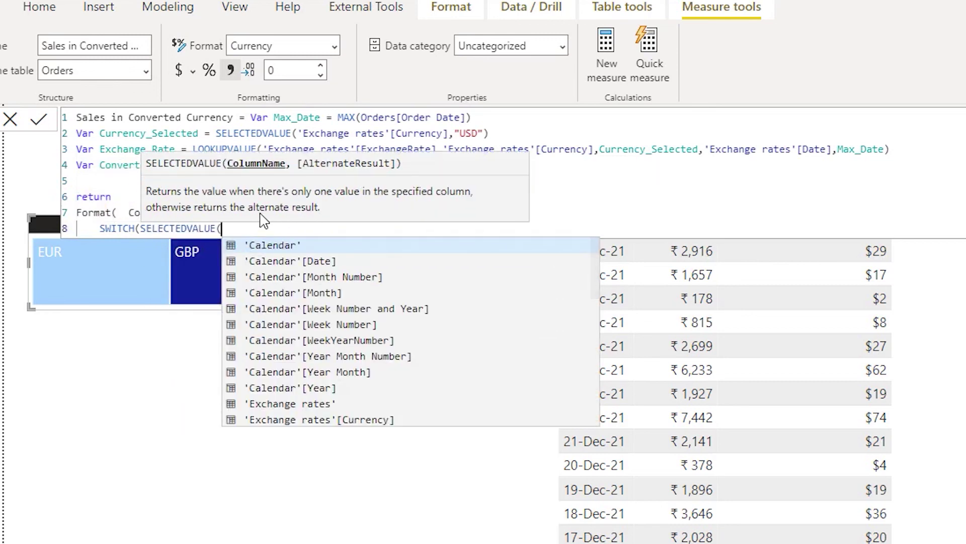
{"action": "type", "text": "curr"}
{"action": "key", "text": "Tab"}
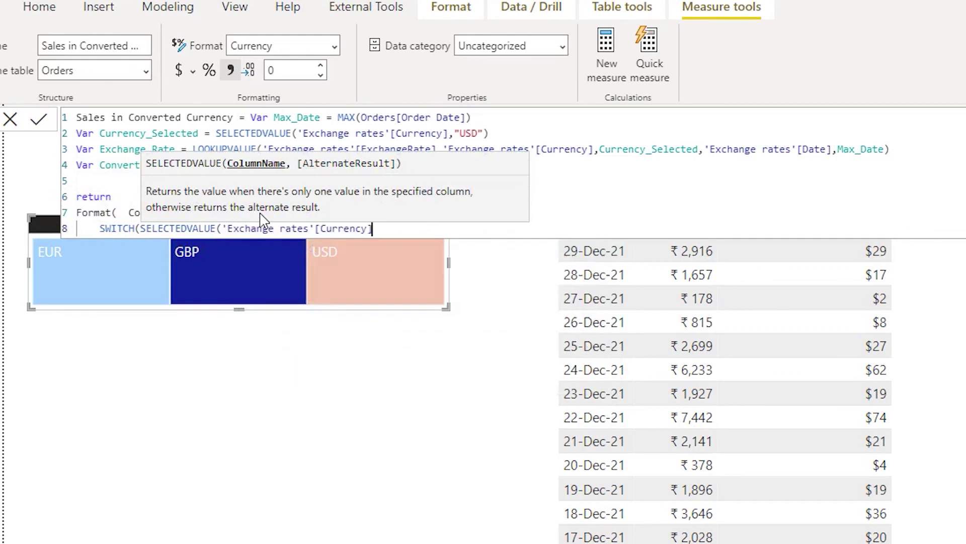
{"action": "type", "text": ","}
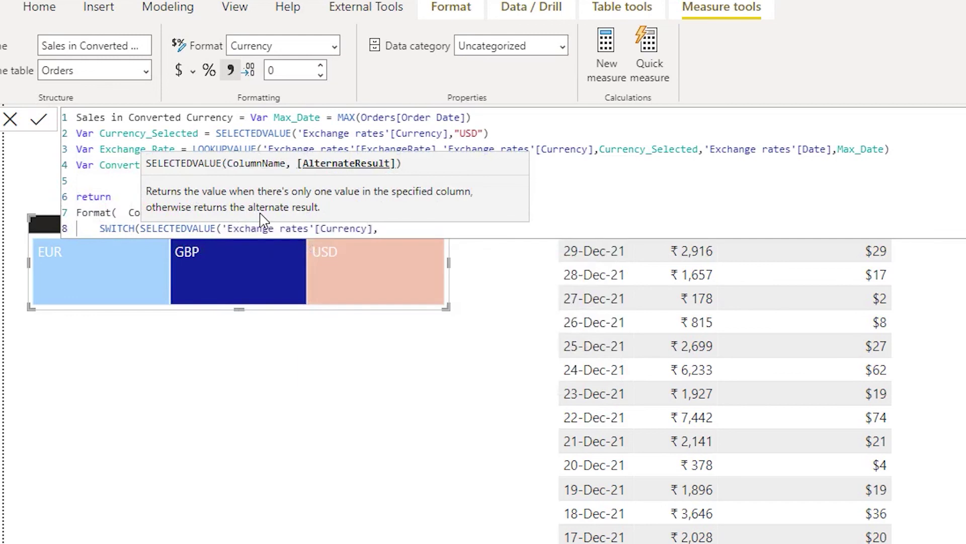
{"action": "type", "text": "\"USD\""}
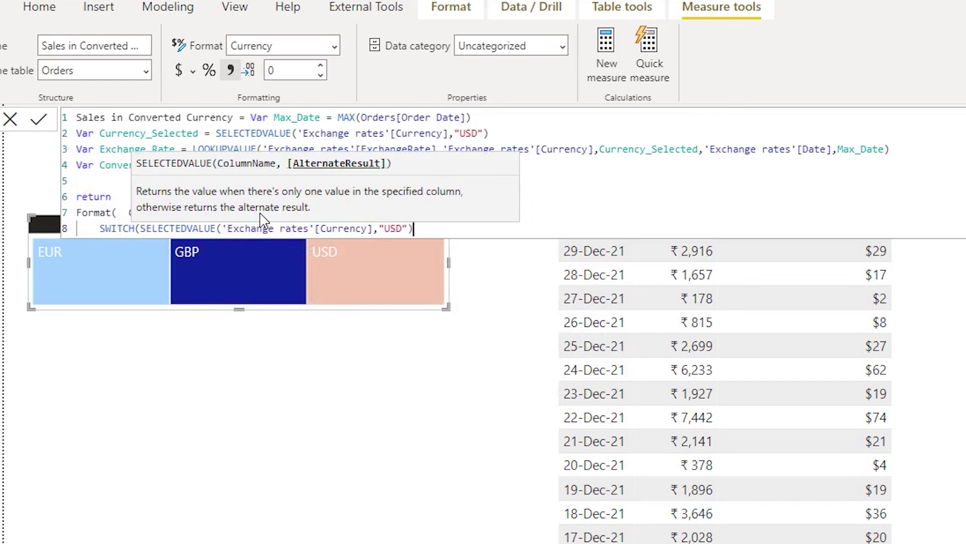
{"action": "type", "text": ")"}
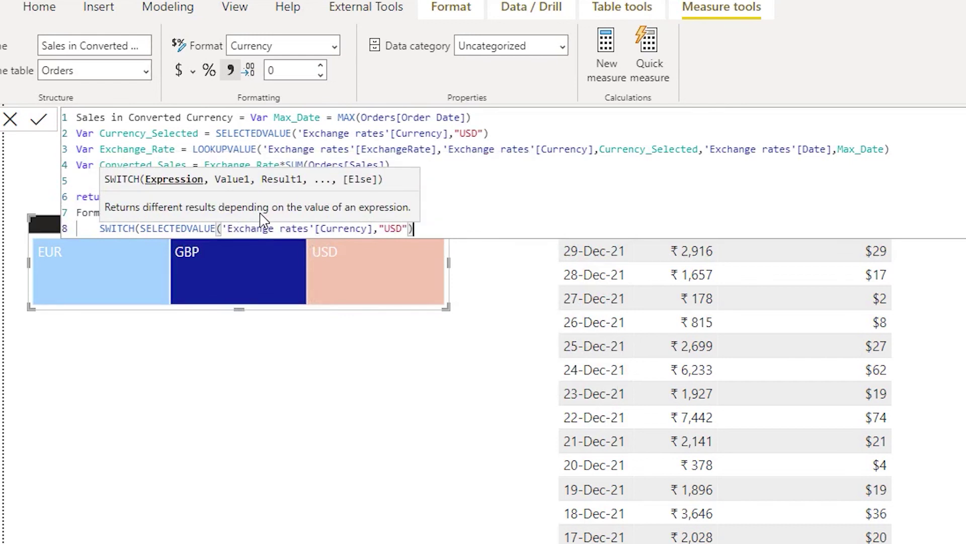
{"action": "type", "text": ","}
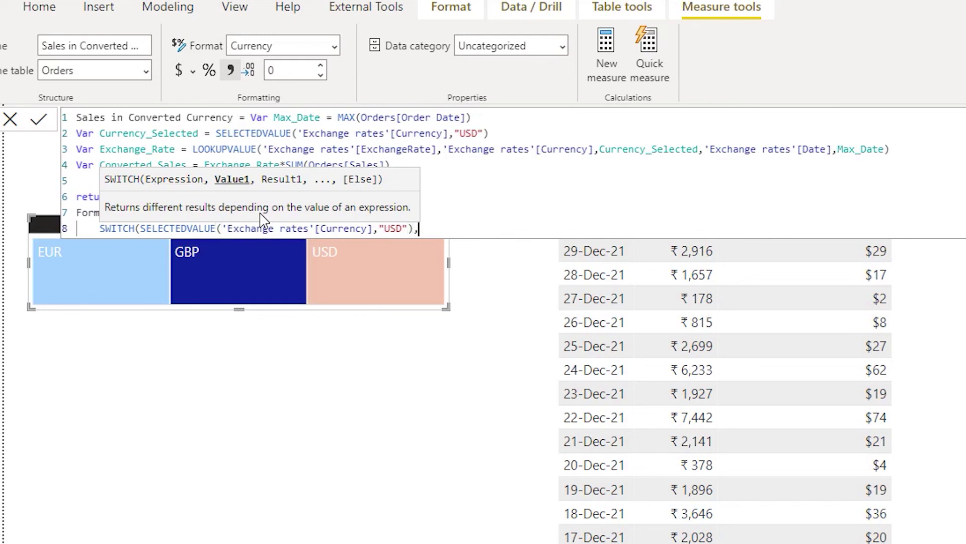
- Add a SWITCH case on its own line that returns the format "$#,##0" for "USD"
{"action": "key", "text": "shift+Return"}
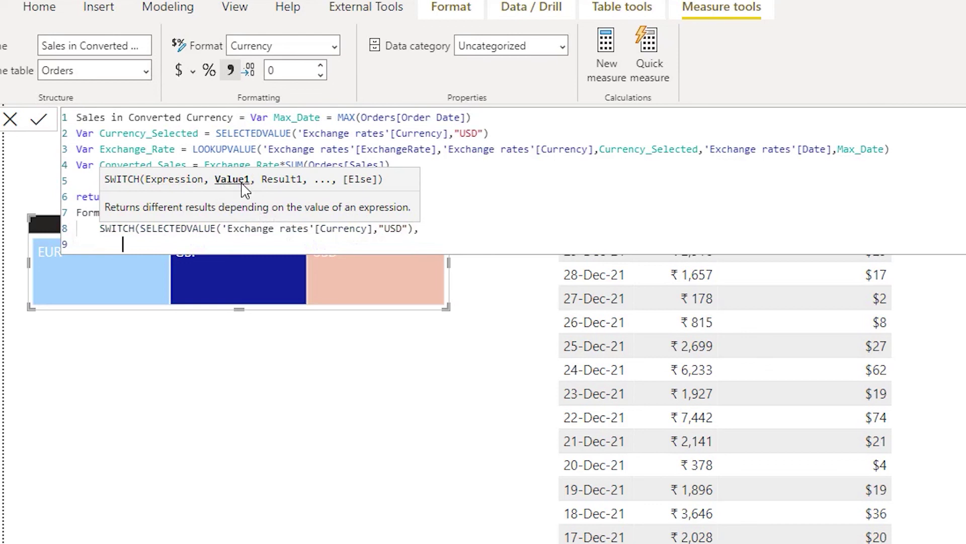
{"action": "key", "text": "Tab"}
{"action": "type", "text": "\"USD\","}
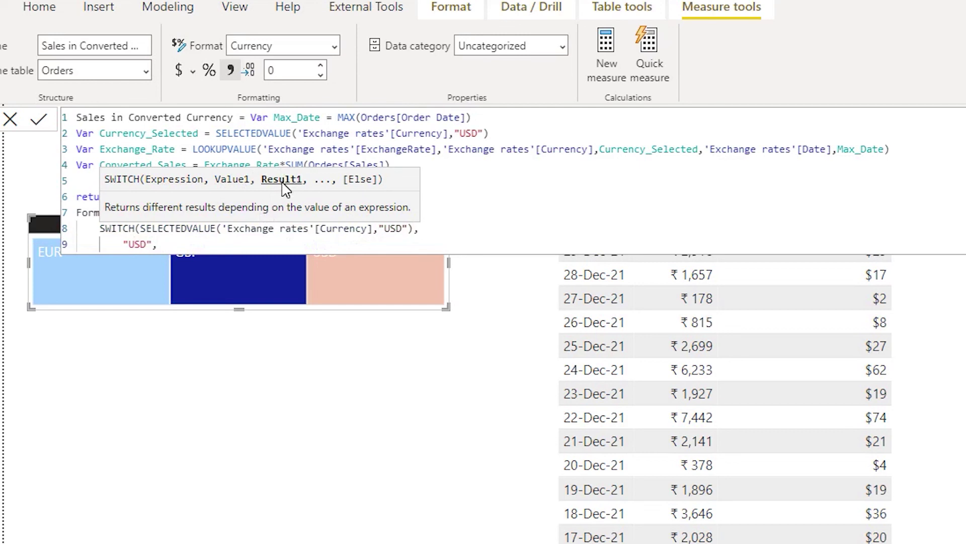
{"action": "type", "text": "\""}
{"action": "type", "text": "$"}
{"action": "type", "text": "#,"}
{"action": "type", "text": "##"}
{"action": "type", "text": "0"}
{"action": "type", "text": "."}
{"action": "type", "text": "00"}
{"action": "key", "text": "BackSpace"}
{"action": "key", "text": "BackSpace"}
{"action": "key", "text": "BackSpace"}
{"action": "type", "text": "\","}
- Add a second SWITCH case that returns the format "€#,##0" for "EUR", reusing the dollar format string
{"action": "key", "text": "Return"}
{"action": "type", "text": "\"EUR\""}
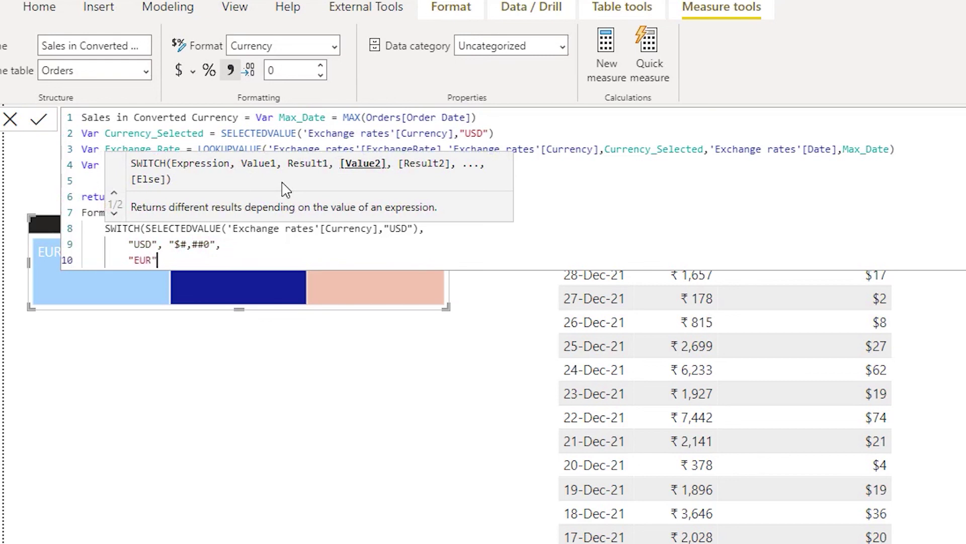
{"action": "type", "text": ","}
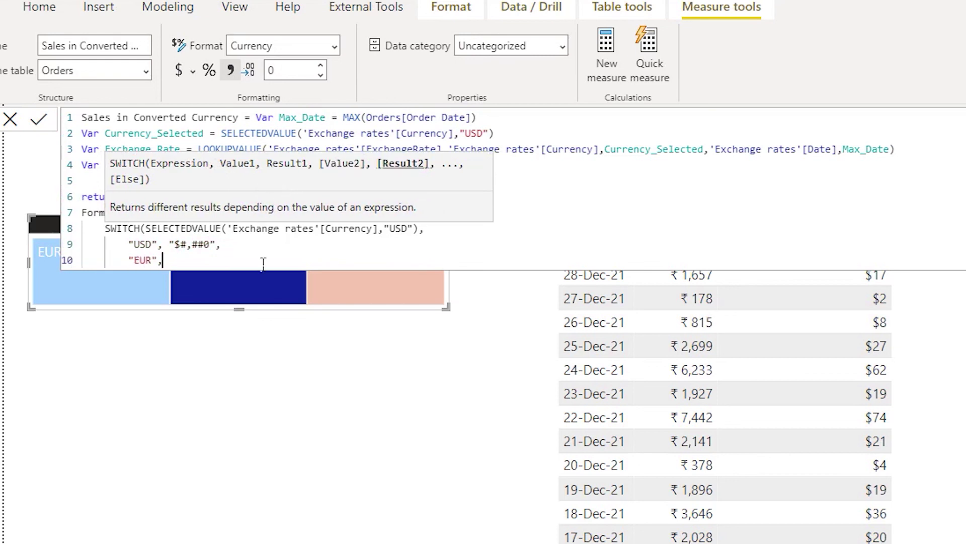
{"action": "left_click_drag", "start_coordinate": [217, 245], "coordinate": [170, 246]}
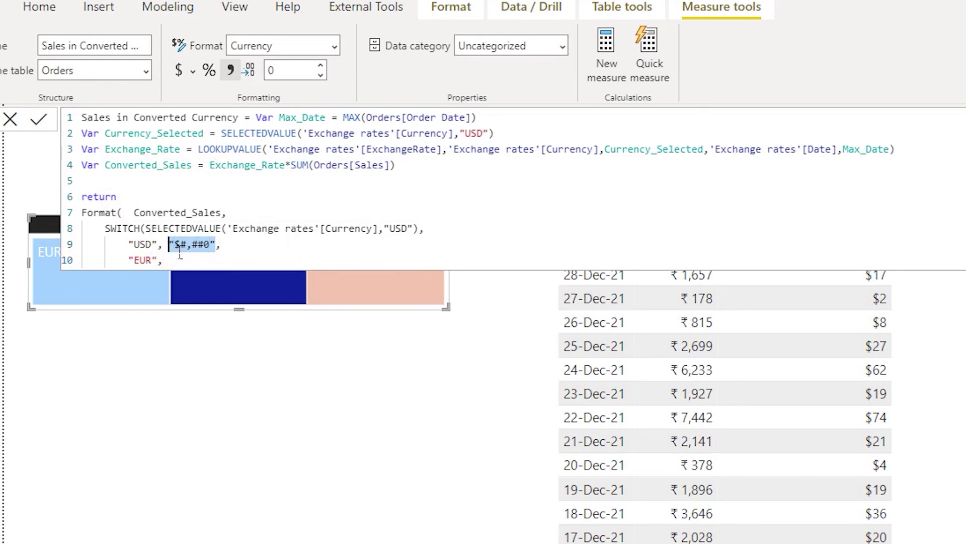
{"action": "left_click", "coordinate": [188, 261]}
{"action": "type", "text": "\"$#,##0\""}
{"action": "left_click", "coordinate": [169, 260]}
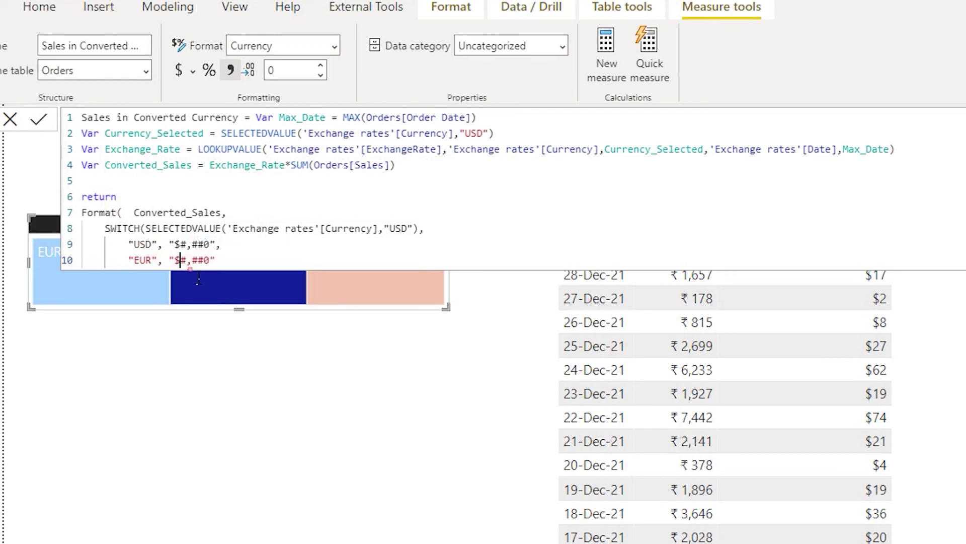
{"action": "key", "text": "BackSpace"}
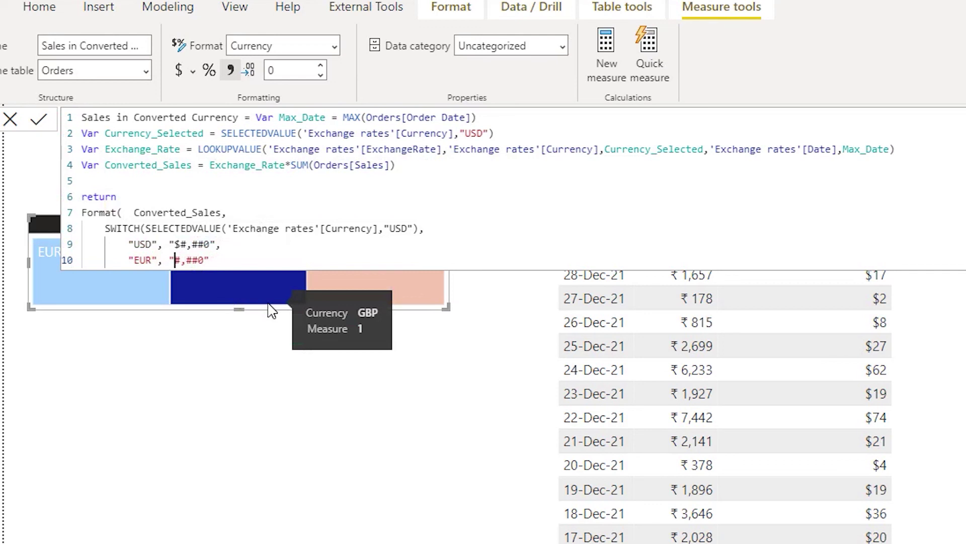
{"action": "type", "text": "€"}
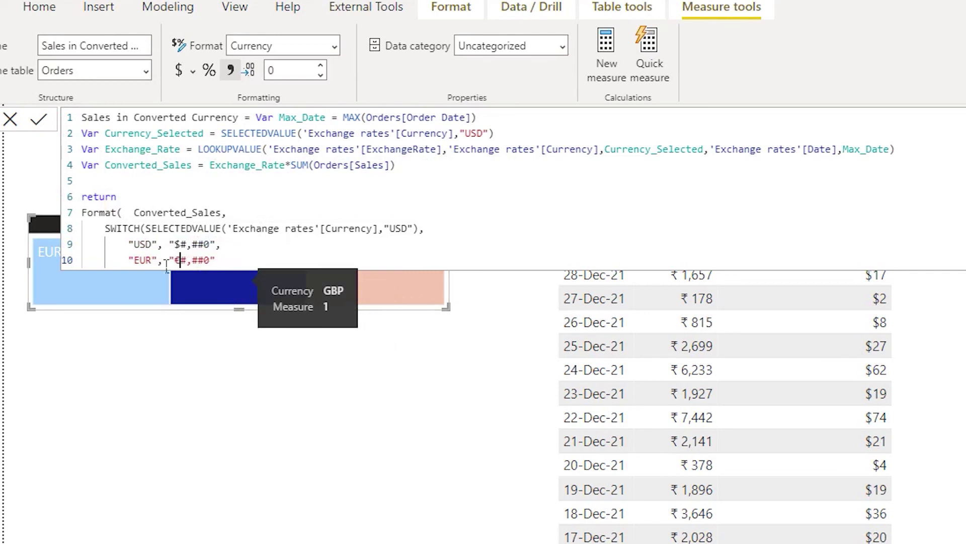
{"action": "left_click", "coordinate": [238, 260]}
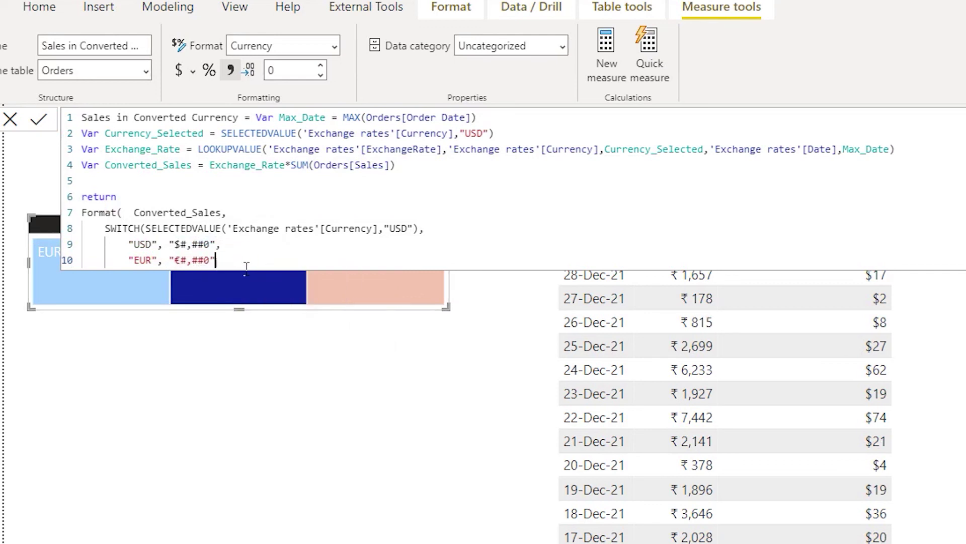
- Add a third SWITCH case for "GBP" with the format "£#,##0", copying the number pattern from the EUR line
{"action": "type", "text": ","}
{"action": "key", "text": "shift+Return"}
{"action": "type", "text": "\""}
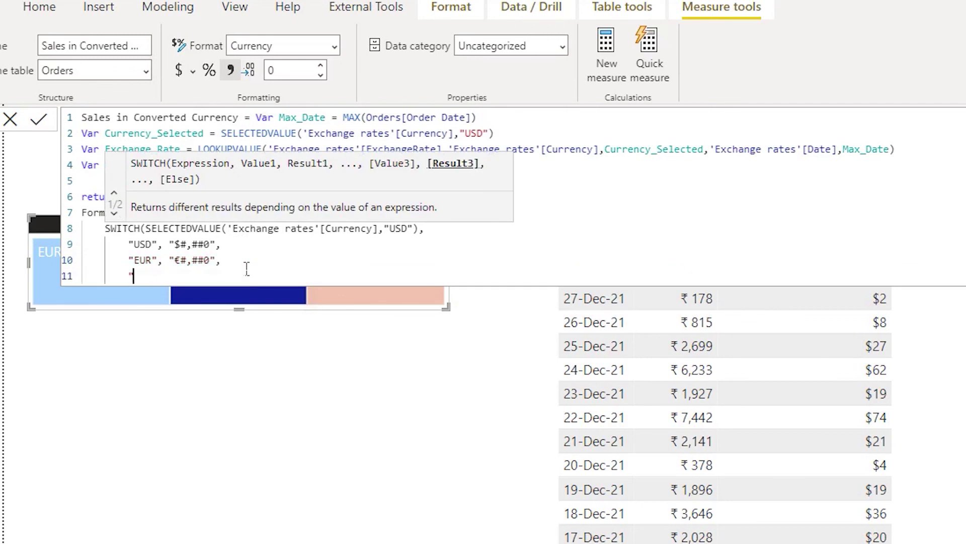
{"action": "type", "text": "GBP\","}
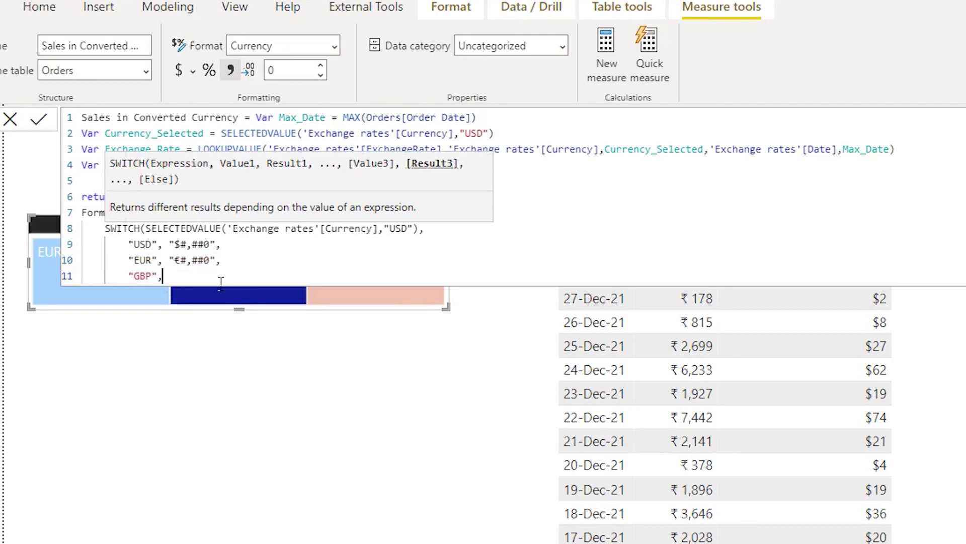
{"action": "type", "text": " \""}
{"action": "type", "text": "£"}
{"action": "left_click_drag", "start_coordinate": [180, 260], "coordinate": [216, 260]}
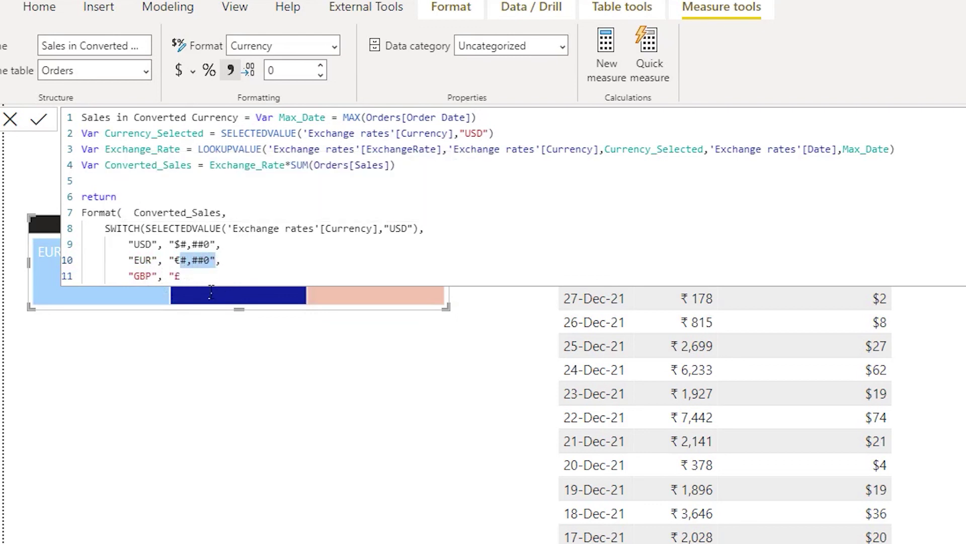
{"action": "key", "text": "ctrl+c"}
{"action": "left_click", "coordinate": [199, 282]}
{"action": "key", "text": "ctrl+v"}
- Close the SWITCH and FORMAT functions and commit the Sales in Converted Currency formula
{"action": "type", "text": ")"}
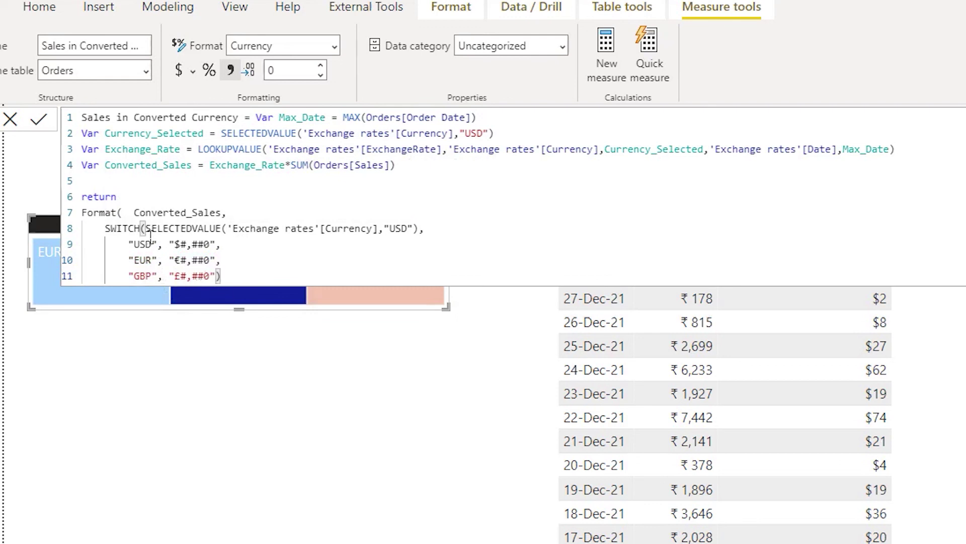
{"action": "type", "text": ")"}
{"action": "left_click", "coordinate": [128, 221]}
{"action": "left_click", "coordinate": [271, 266]}
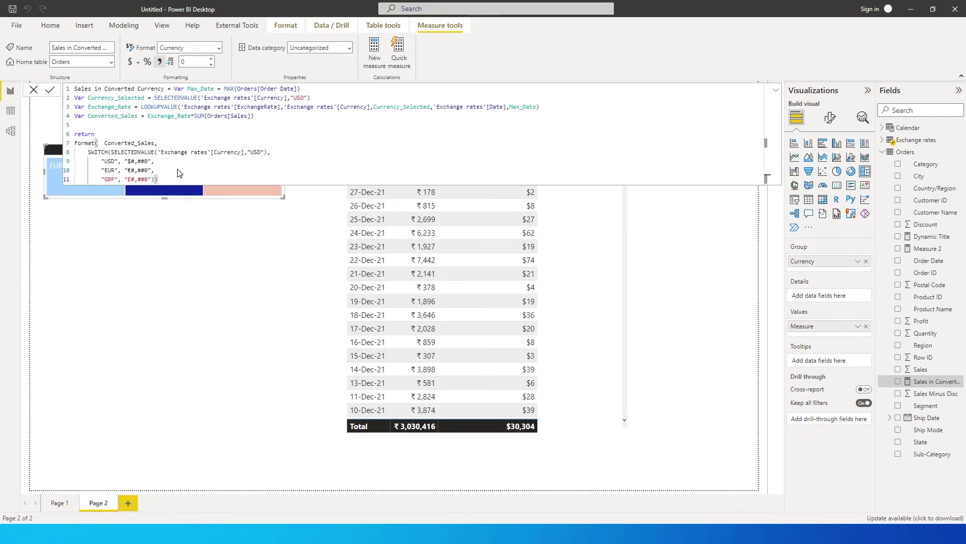
{"action": "key", "text": "Return"}
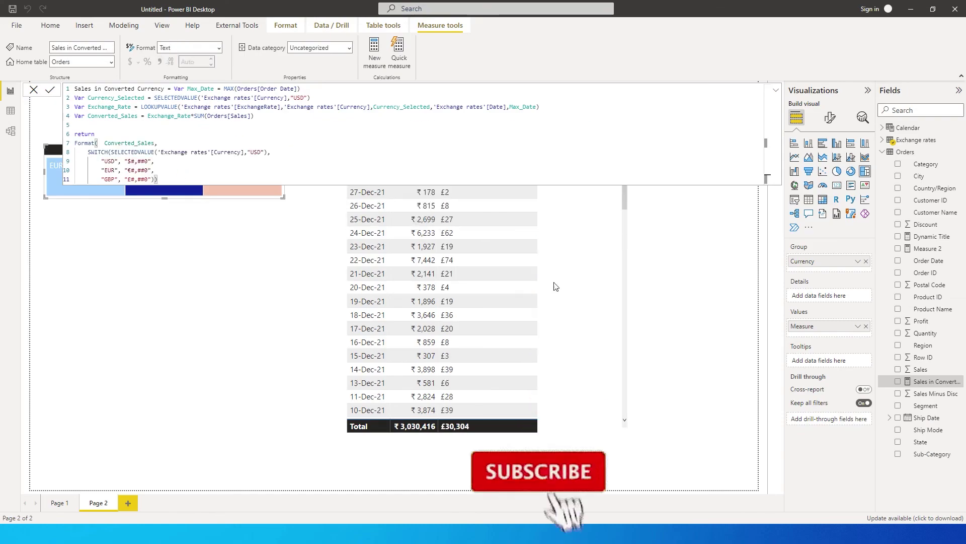
- Check the converted sales column's currency symbols with USD and EUR selected in the currency treemap
{"action": "left_click", "coordinate": [631, 272]}
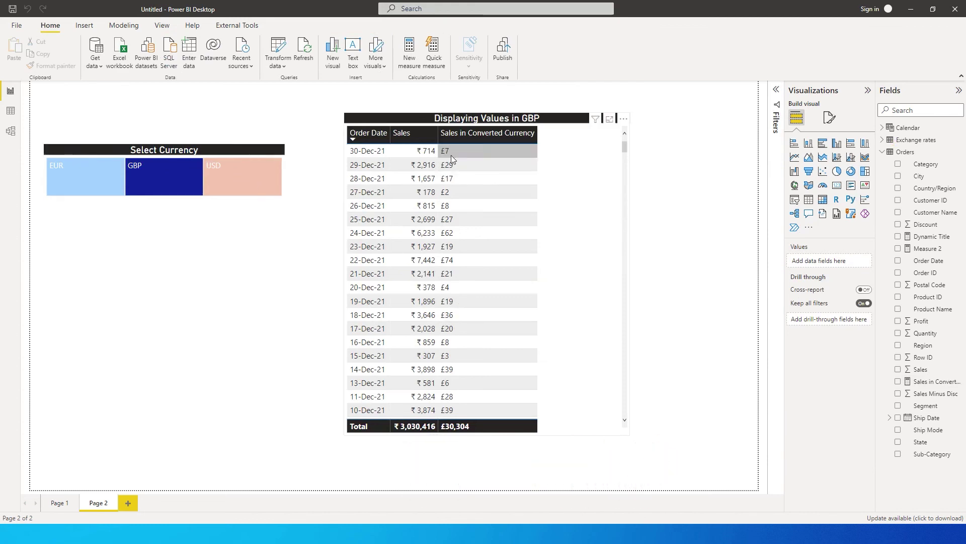
{"action": "left_click", "coordinate": [235, 186]}
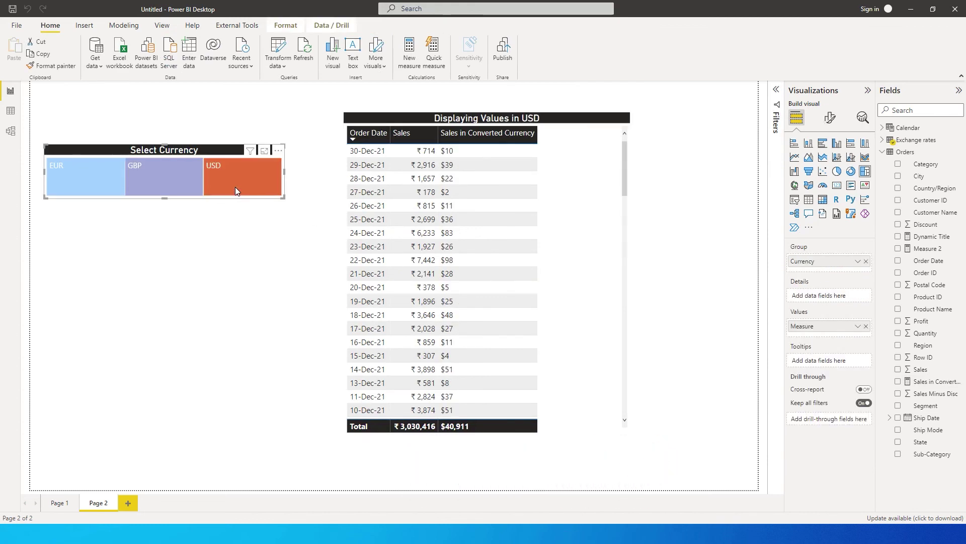
{"action": "left_click", "coordinate": [69, 179]}
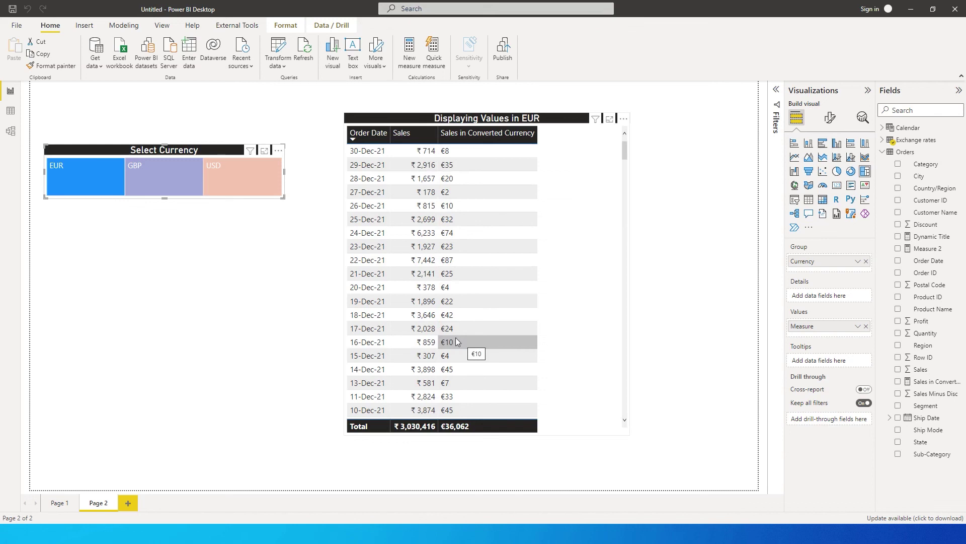
{"action": "left_click", "coordinate": [269, 328]}
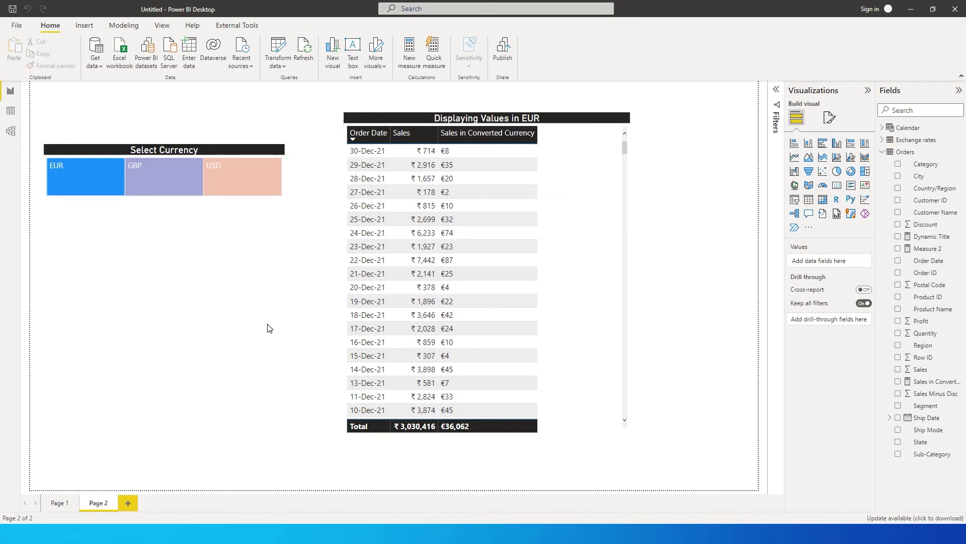